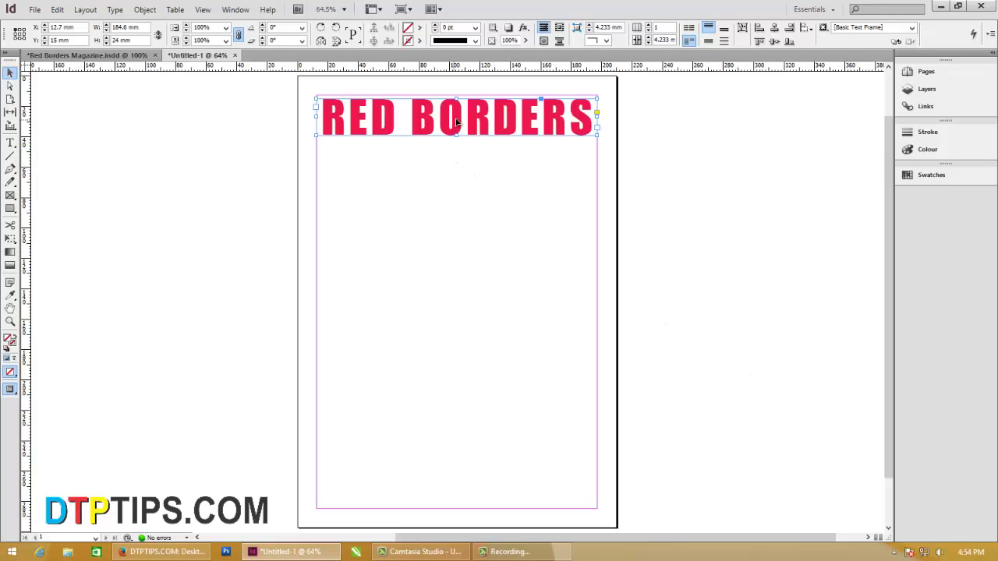
# Duplicate the RED BORDERS headline frame straight down to Y 80.5 mm and offset an overlapping copy of it to X 12.95 mm.
pyautogui.moveTo(455, 124); pyautogui.dragTo(451, 225)
pyautogui.hotkey('ctrl', 'z')
pyautogui.moveTo(446, 124); pyautogui.dragTo(430, 225)
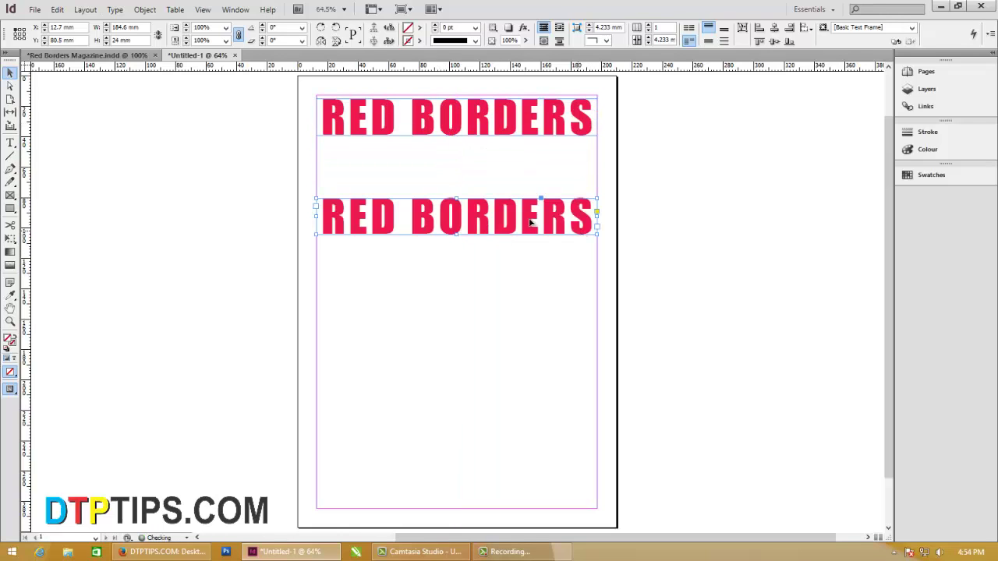
pyautogui.click(741, 334)
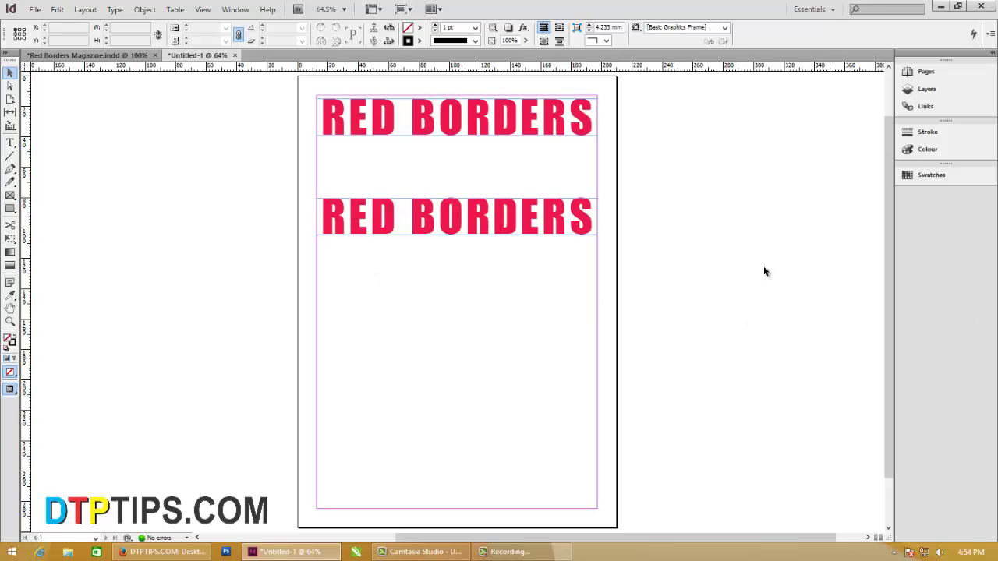
pyautogui.click(518, 222)
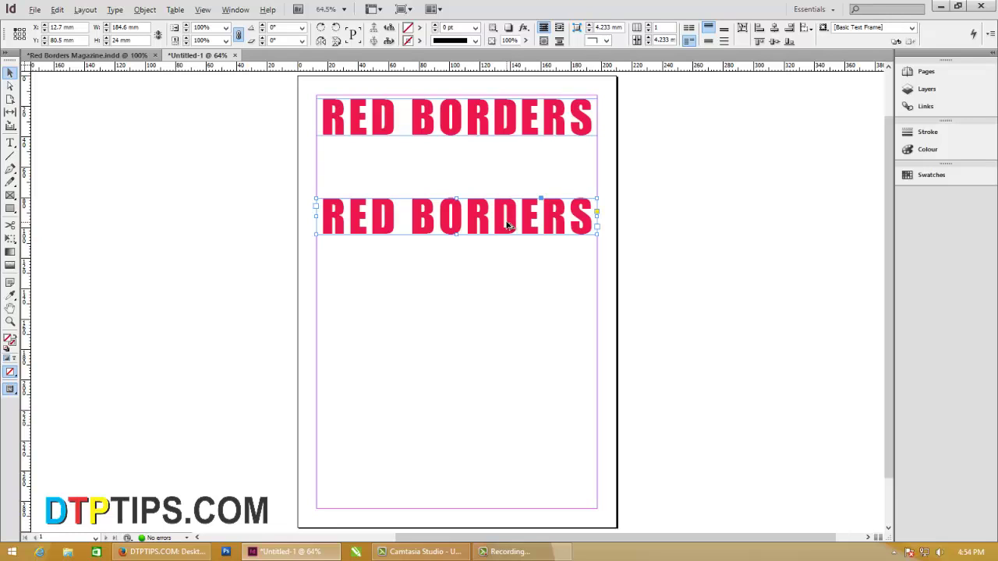
pyautogui.press('Right')
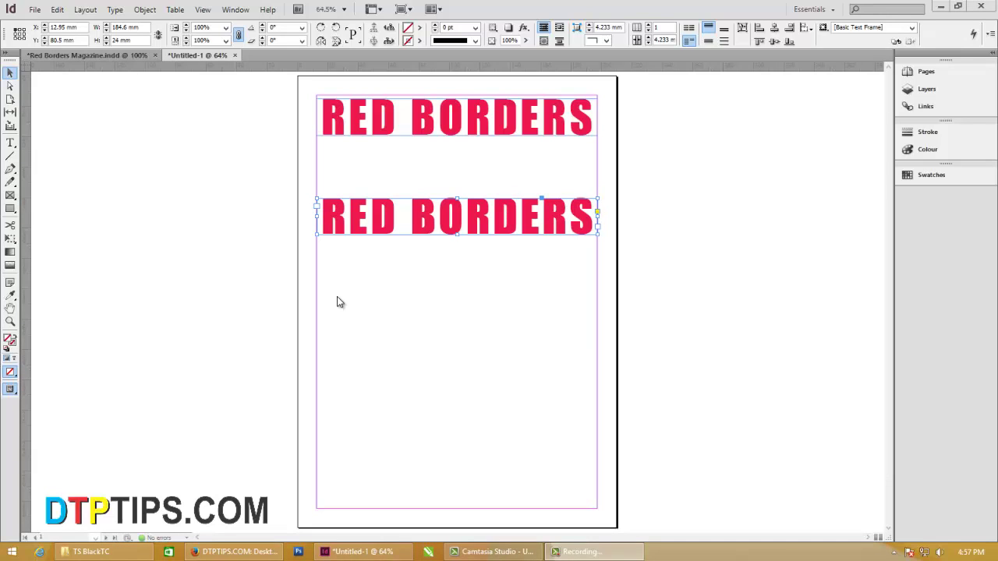
# Recolour all the text in the offset lower RED BORDERS copy with the [Black] swatch and deselect it.
pyautogui.press('Return')
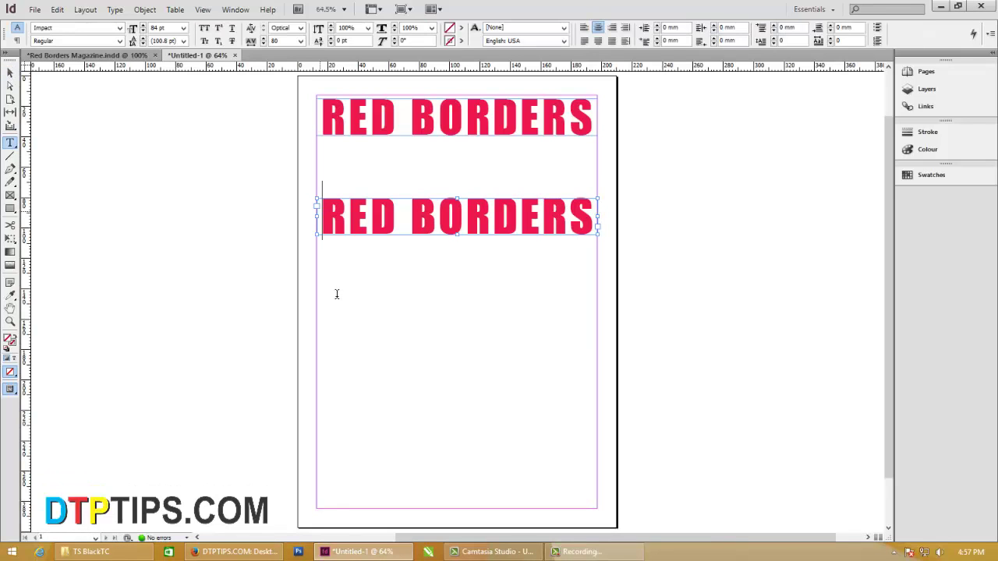
pyautogui.hotkey('shift', 'Right')
pyautogui.hotkey('shift', 'Right')
pyautogui.hotkey('shift', 'Right')
pyautogui.hotkey('shift', 'Right')
pyautogui.hotkey('shift', 'Right')
pyautogui.hotkey('shift', 'Right')
pyautogui.hotkey('shift', 'Right')
pyautogui.hotkey('shift', 'Right')
pyautogui.hotkey('shift', 'Right')
pyautogui.hotkey('shift', 'Right')
pyautogui.hotkey('shift', 'Right')
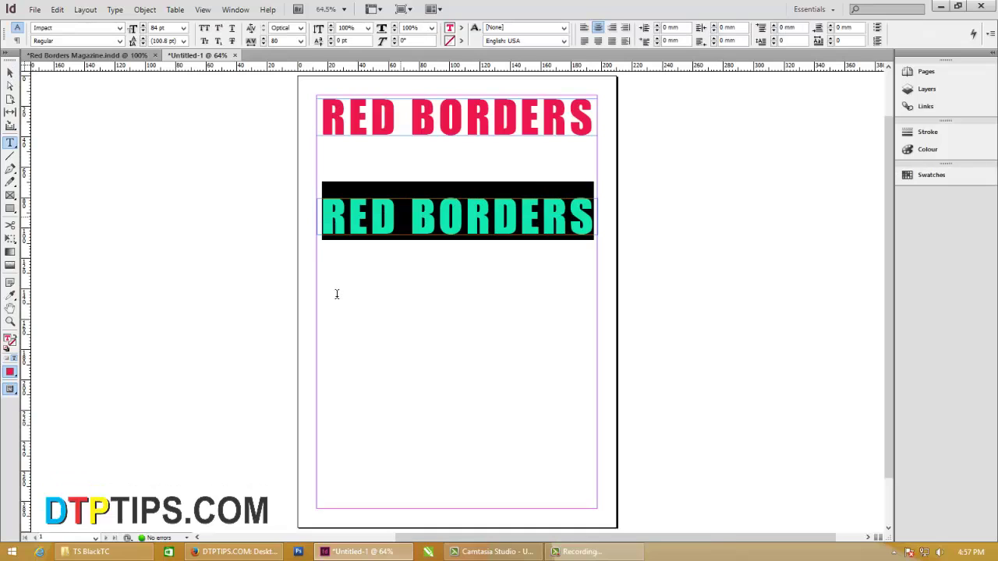
pyautogui.press('Left')
pyautogui.hotkey('ctrl', 'shift', 'Right')
pyautogui.hotkey('ctrl', 'shift', 'Right')
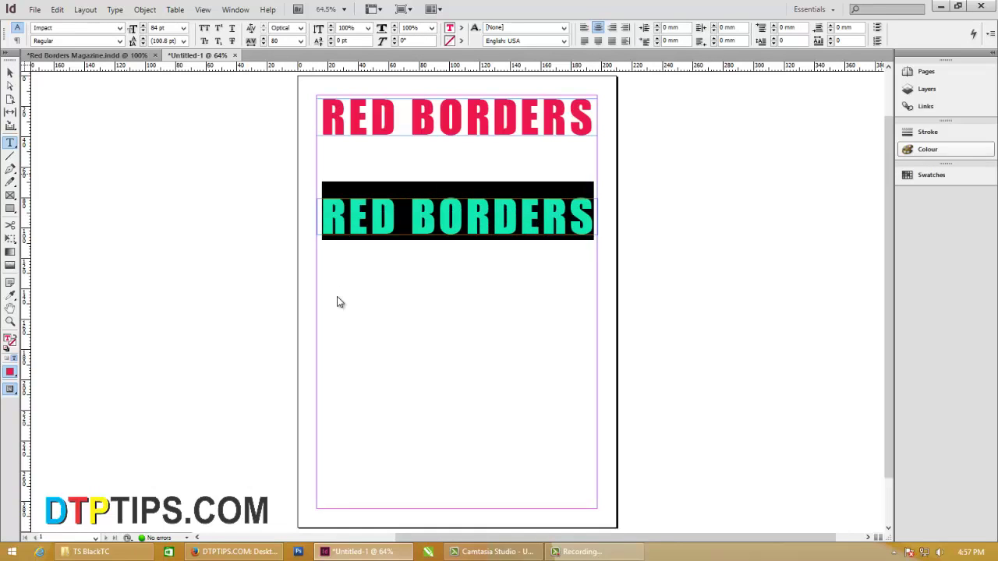
pyautogui.press('F5')
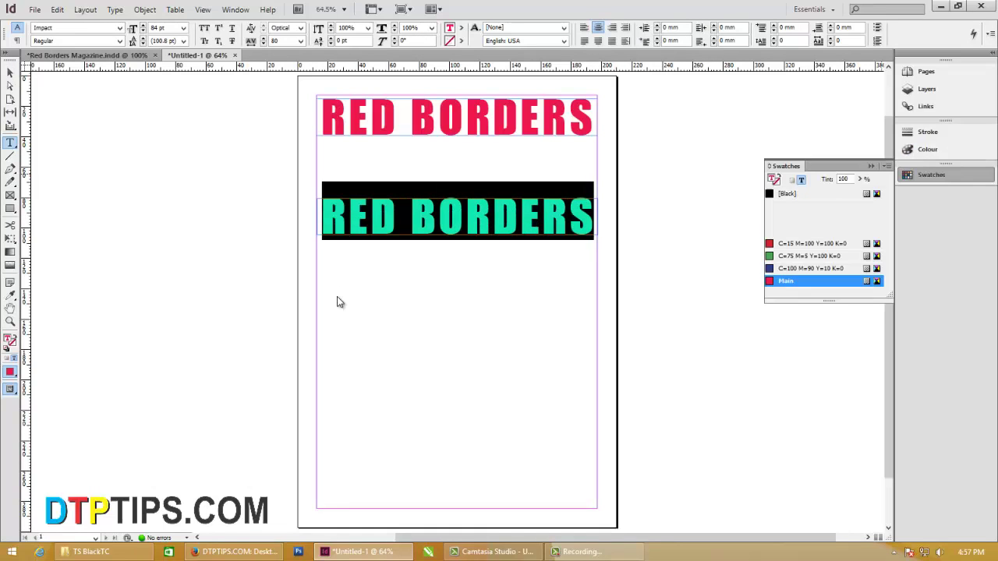
pyautogui.click(790, 193)
pyautogui.press('Return')
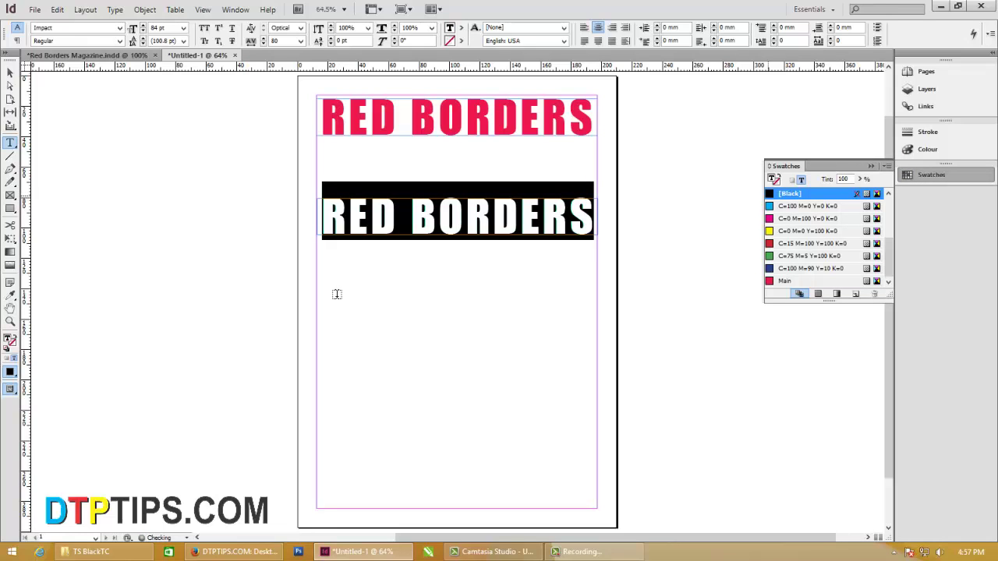
pyautogui.press('Escape')
pyautogui.click(337, 300)
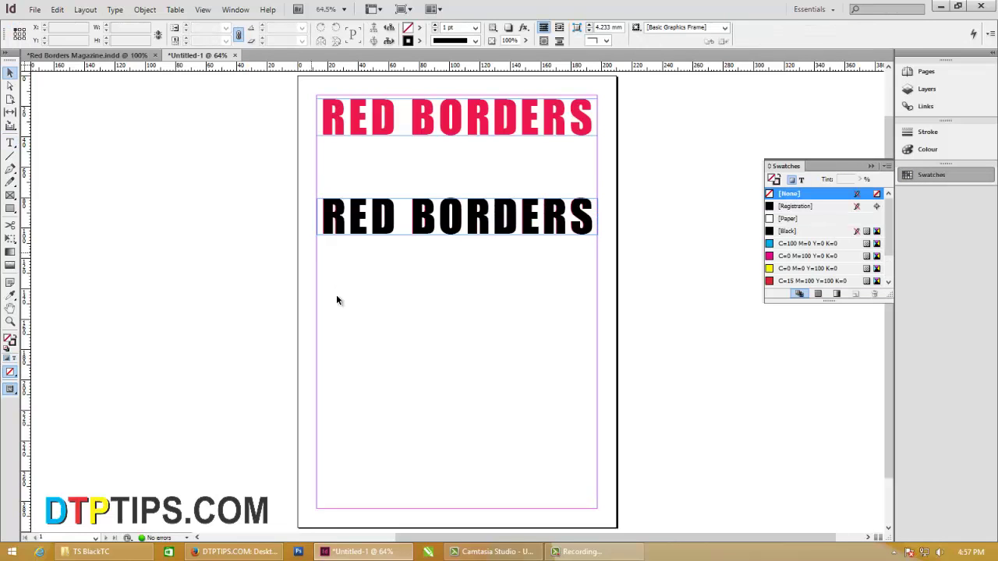
pyautogui.hotkey('ctrl', 'z')
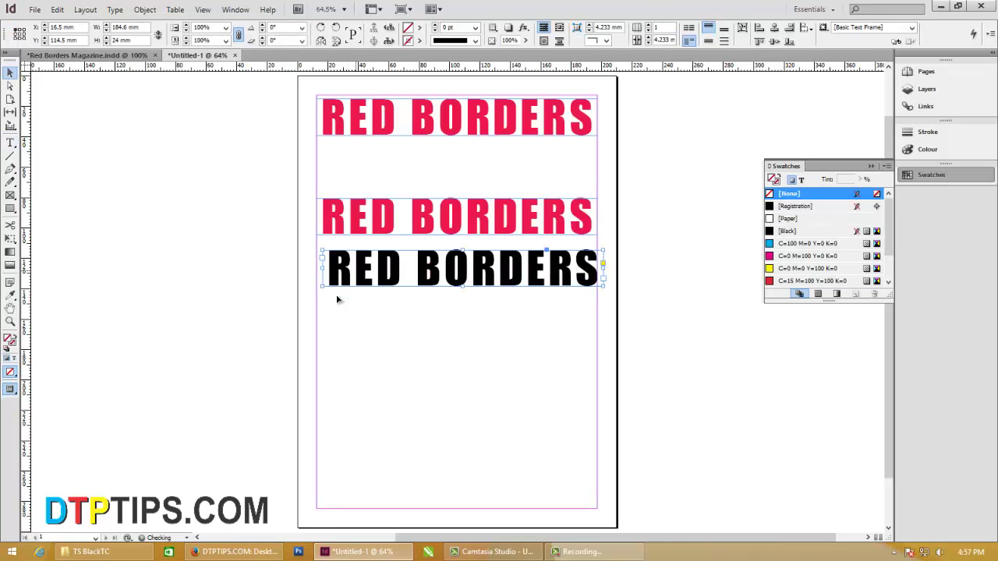
pyautogui.hotkey('ctrl', 'shift', 'z')
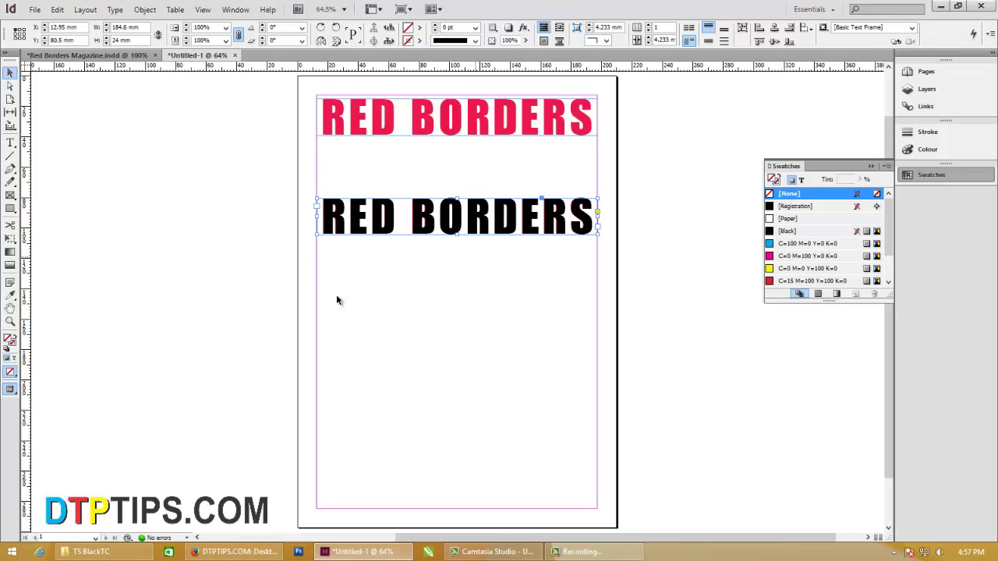
pyautogui.hotkey('ctrl', 'z')
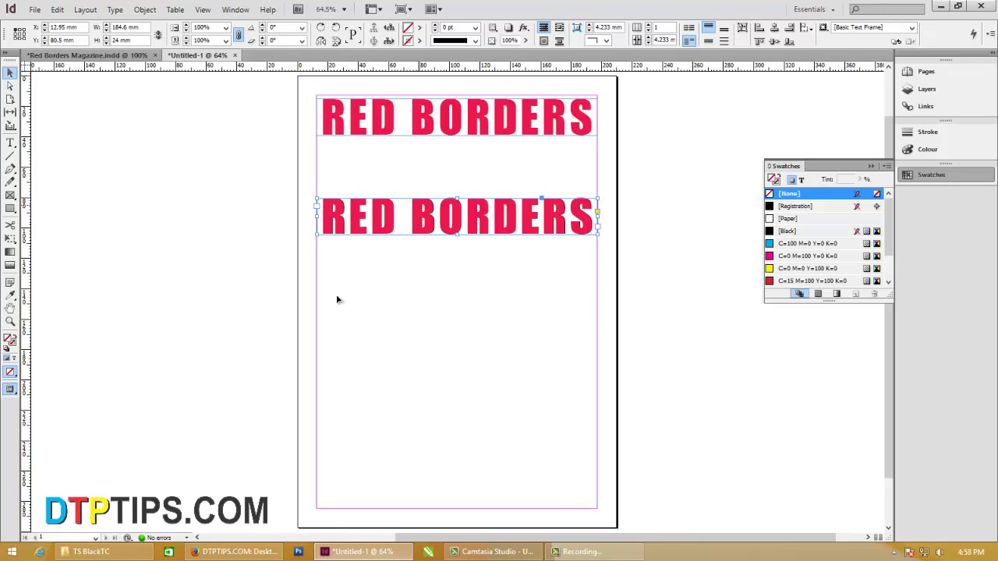
pyautogui.hotkey('ctrl', 'shift', 'z')
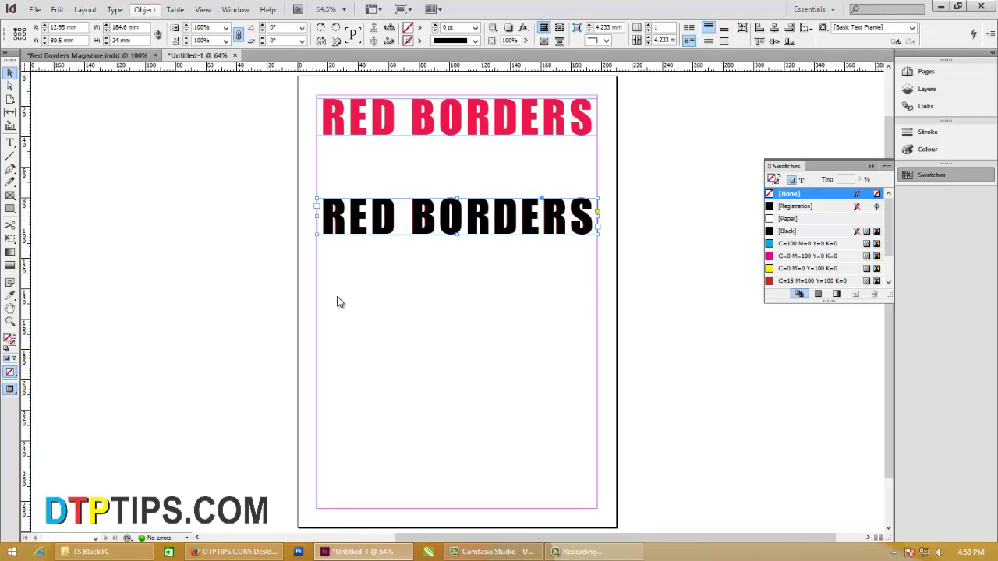
# Send the black RED BORDERS copy to the back, behind the red headline.
pyautogui.hotkey('alt', 'o')
pyautogui.press('a')
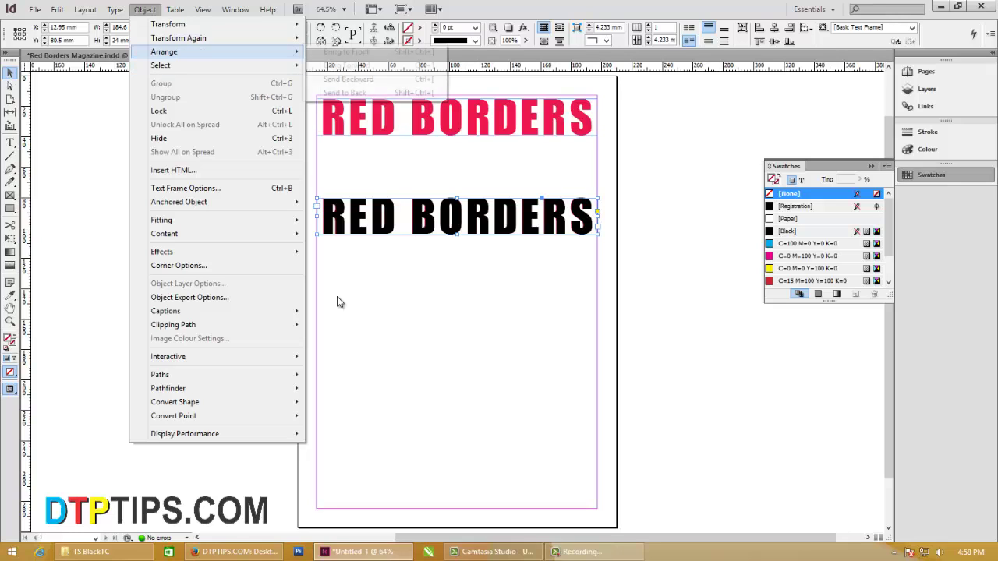
pyautogui.press('Down')
pyautogui.press('Down')
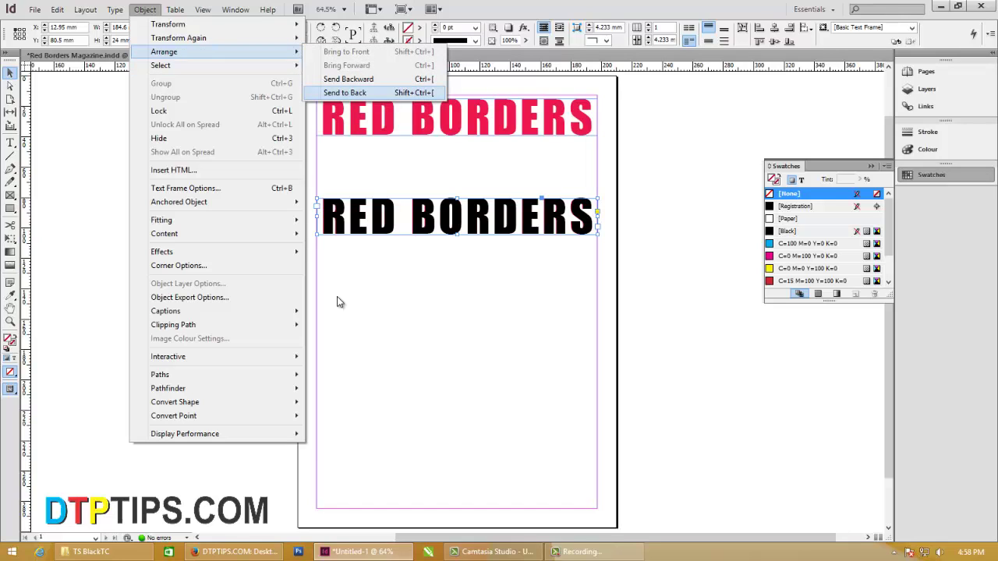
pyautogui.press('Return')
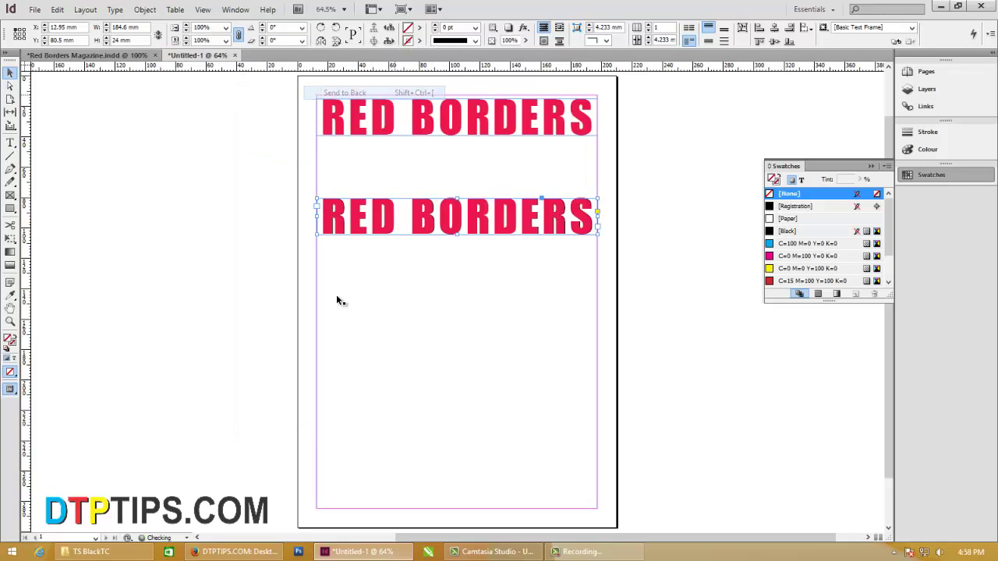
# Nudge the red headline lying over the black copy up and to the left, to X 11.7 mm and Y 79.5 mm.
pyautogui.click(337, 296)
pyautogui.press('z')
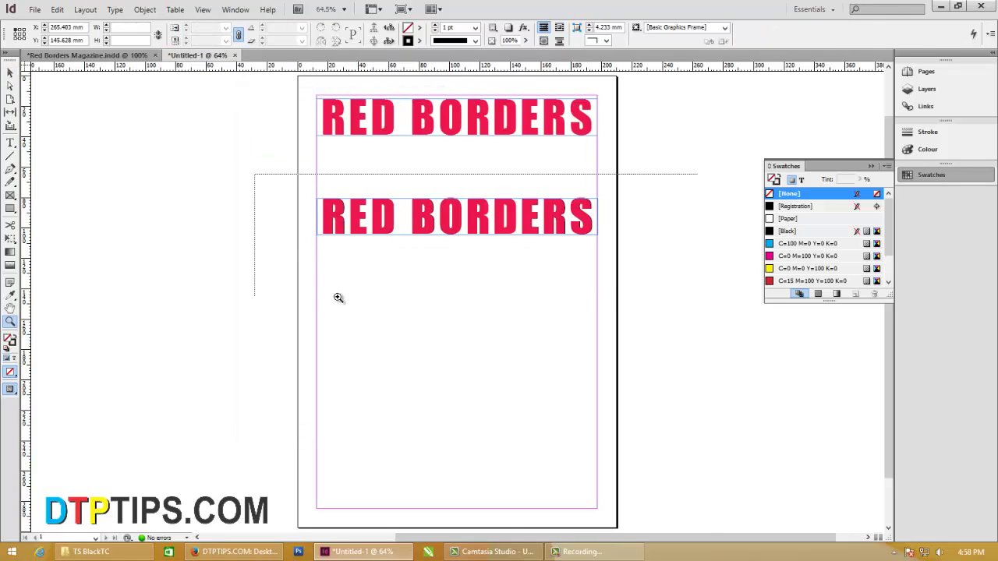
pyautogui.click(338, 297)
pyautogui.press('v')
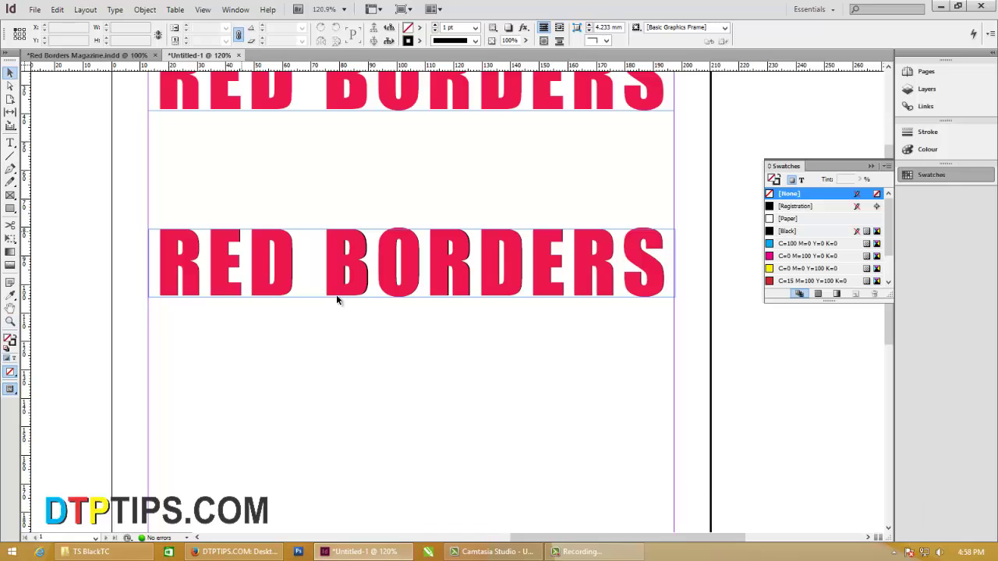
pyautogui.click(336, 295)
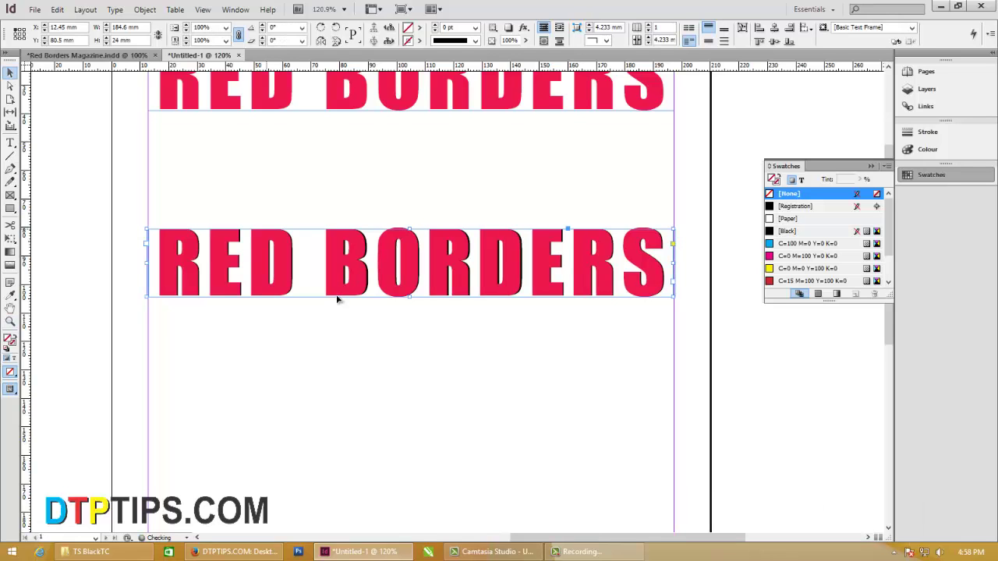
pyautogui.press('Up')
pyautogui.press('Up')
pyautogui.press('Up')
pyautogui.press('Left')
pyautogui.press('Left')
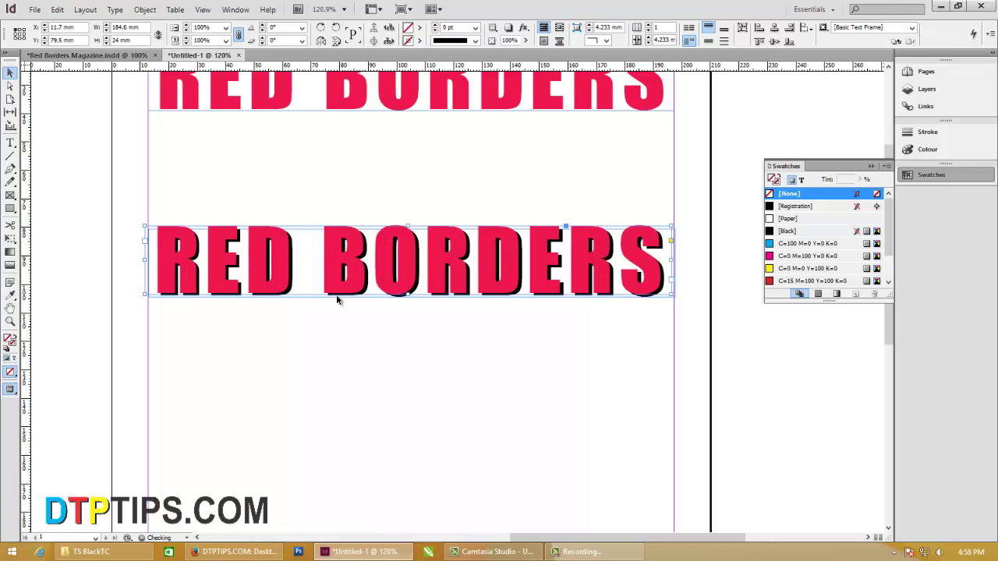
# Deselect the headline and view the page without frames and guides to check the hard shadow.
pyautogui.click(337, 300)
pyautogui.hotkey('ctrl', '-')
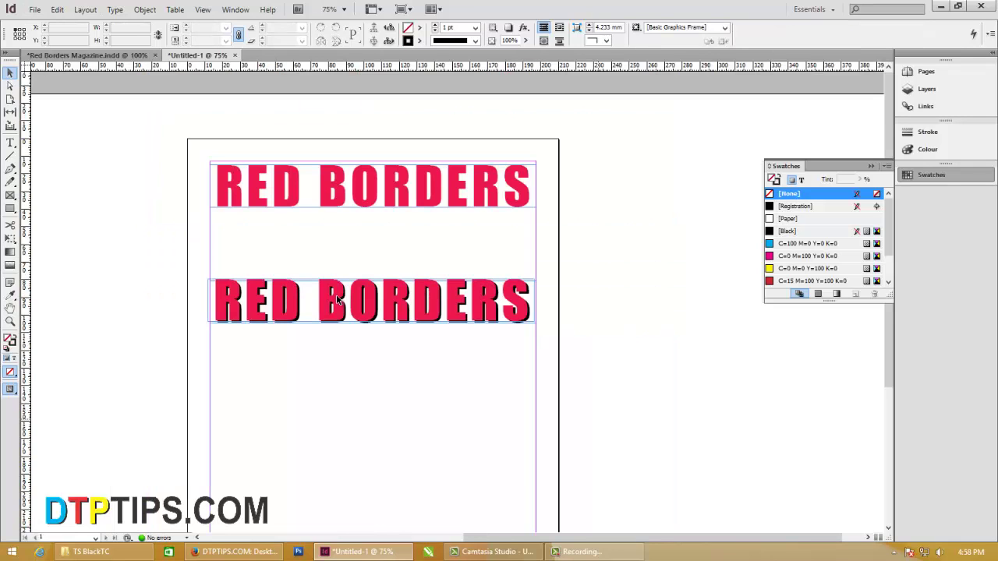
pyautogui.press('w')
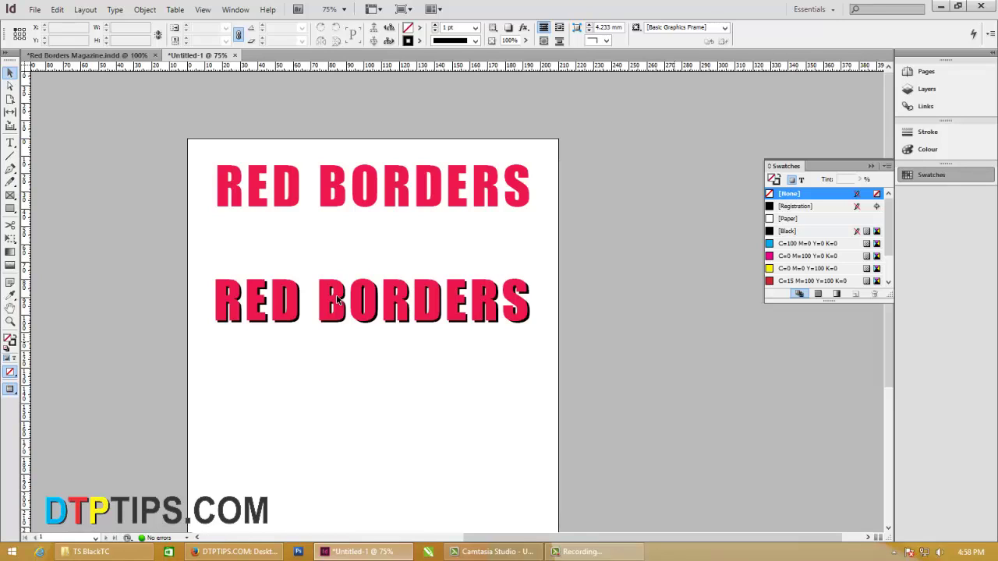
pyautogui.scroll(-1, 337, 300)
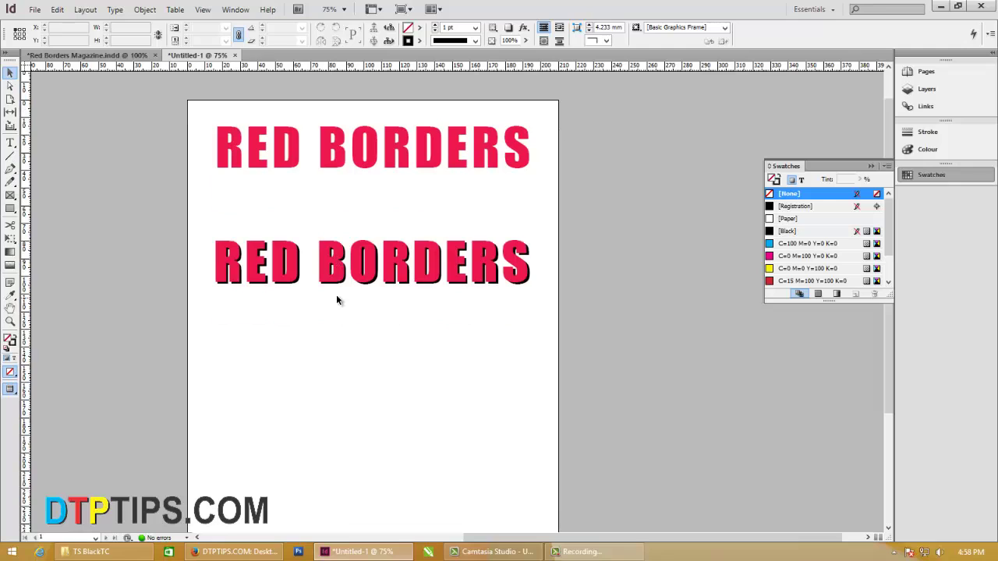
# Duplicate the top RED BORDERS headline below the shadowed one, at Y 136.5 mm.
pyautogui.click(336, 295)
pyautogui.hotkey('ctrl', 'shift', 'a')
pyautogui.moveTo(336, 148); pyautogui.dragTo(336, 364)
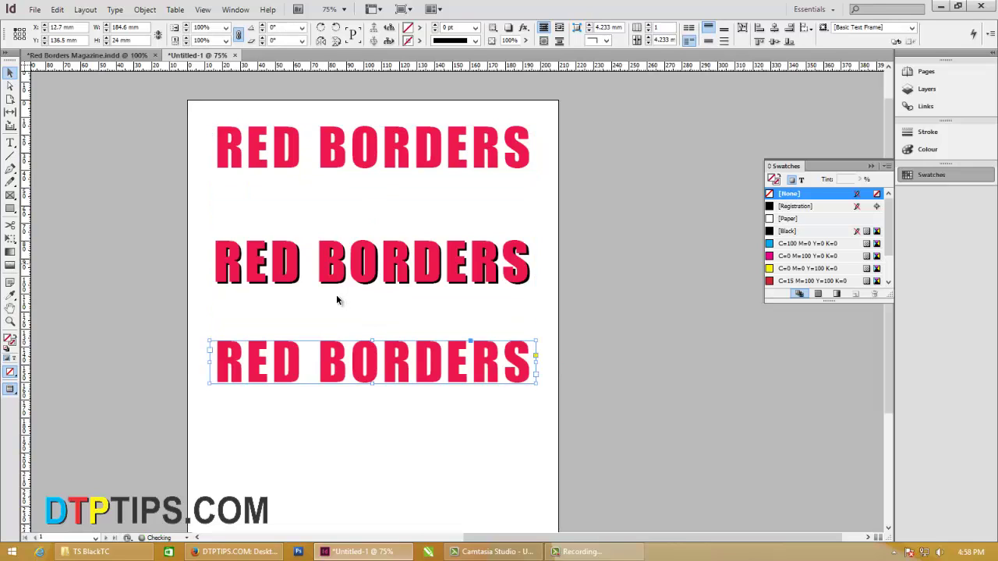
pyautogui.hotkey('ctrl', 'shift', 'a')
pyautogui.press('z')
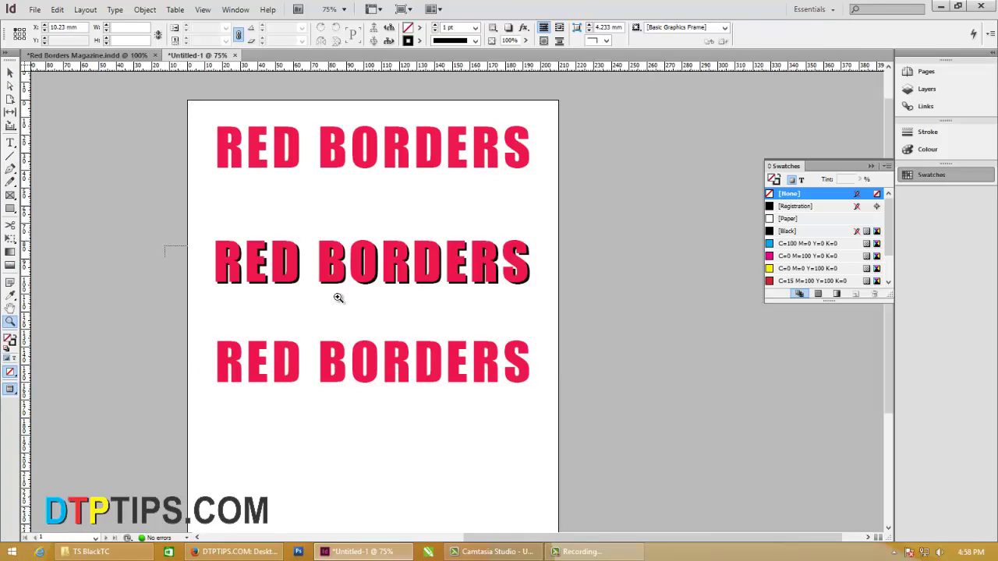
pyautogui.moveTo(164, 246)
pyautogui.mouseDown()
pyautogui.moveTo(609, 422)
pyautogui.moveTo(660, 461)
pyautogui.mouseUp()
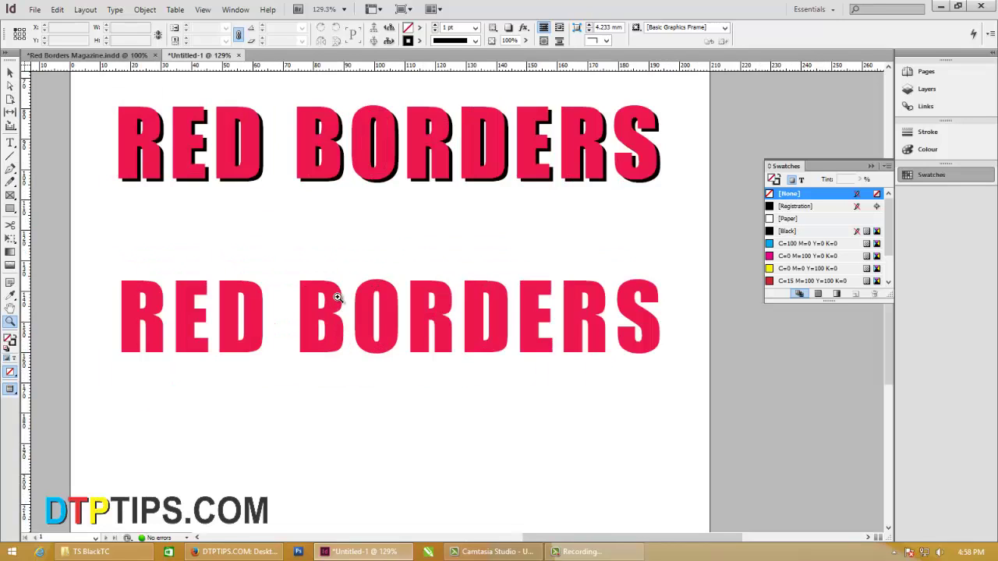
pyautogui.press('v')
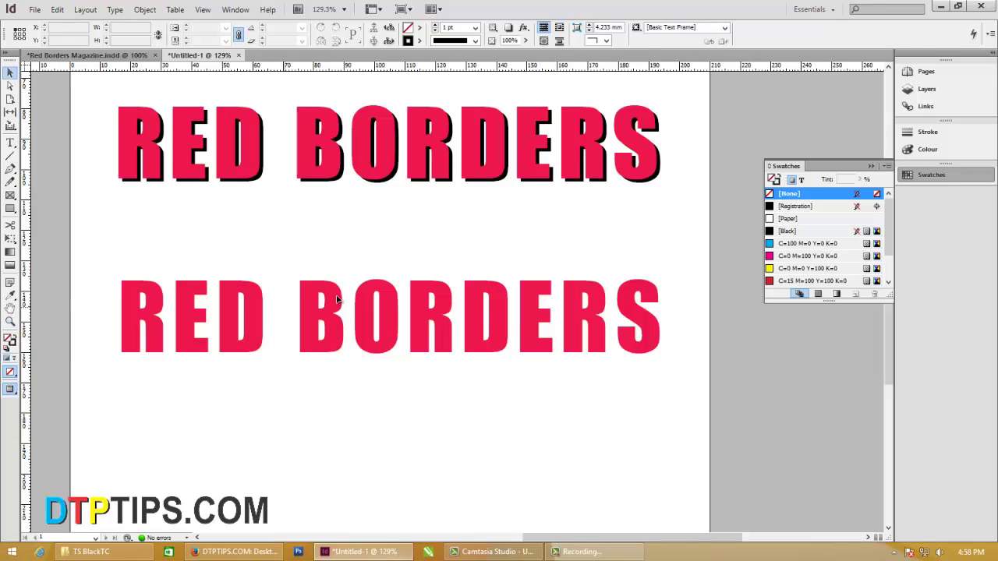
pyautogui.click(337, 301)
pyautogui.doubleClick(336, 299)
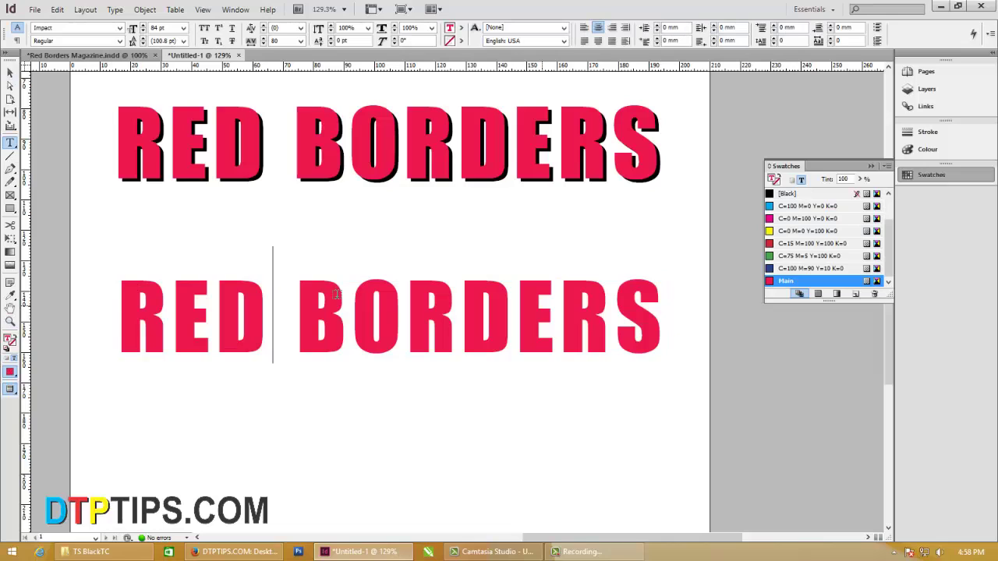
pyautogui.hotkey('ctrl', 'a')
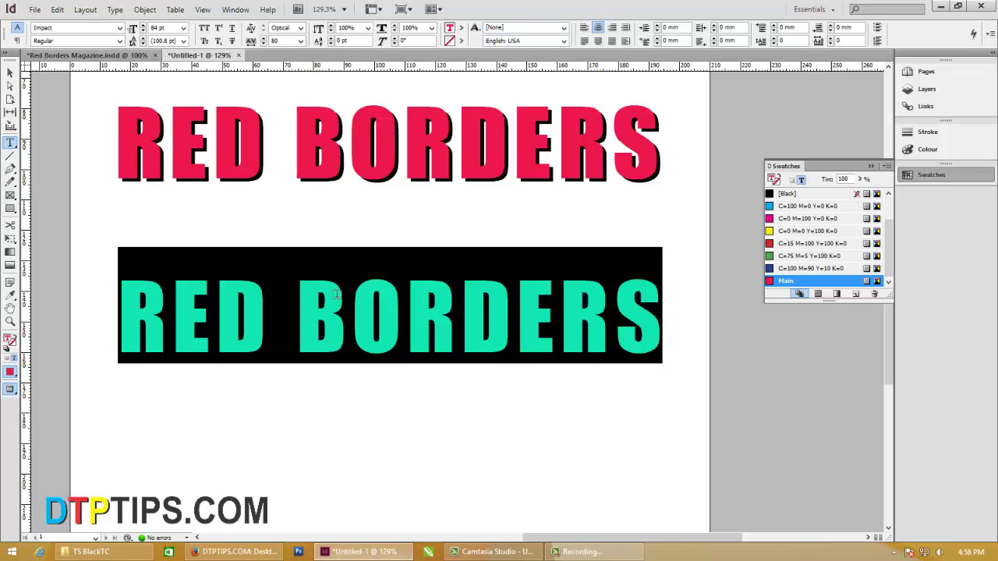
pyautogui.press('Escape')
pyautogui.click(337, 298)
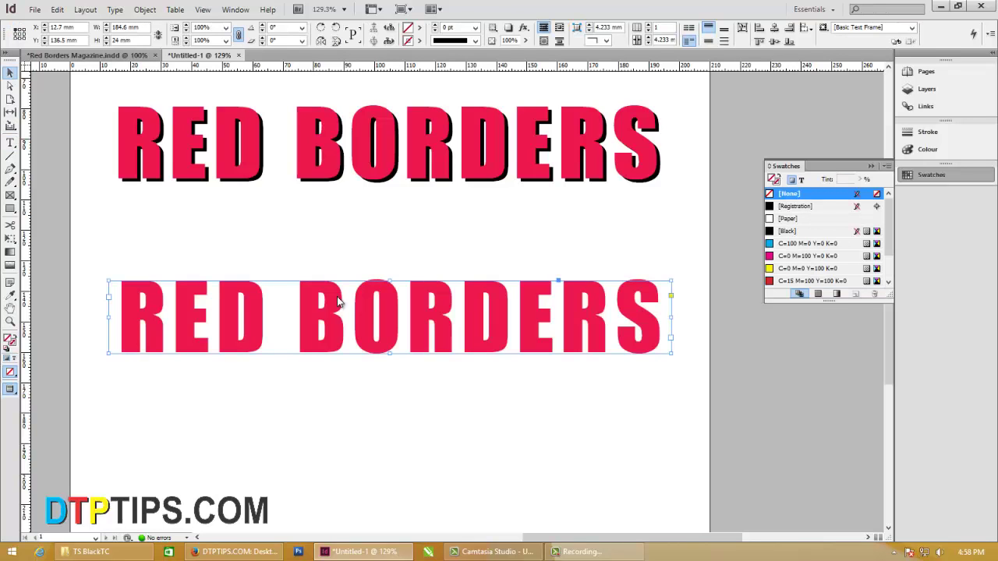
pyautogui.hotkey('ctrl', 'shift', 'a')
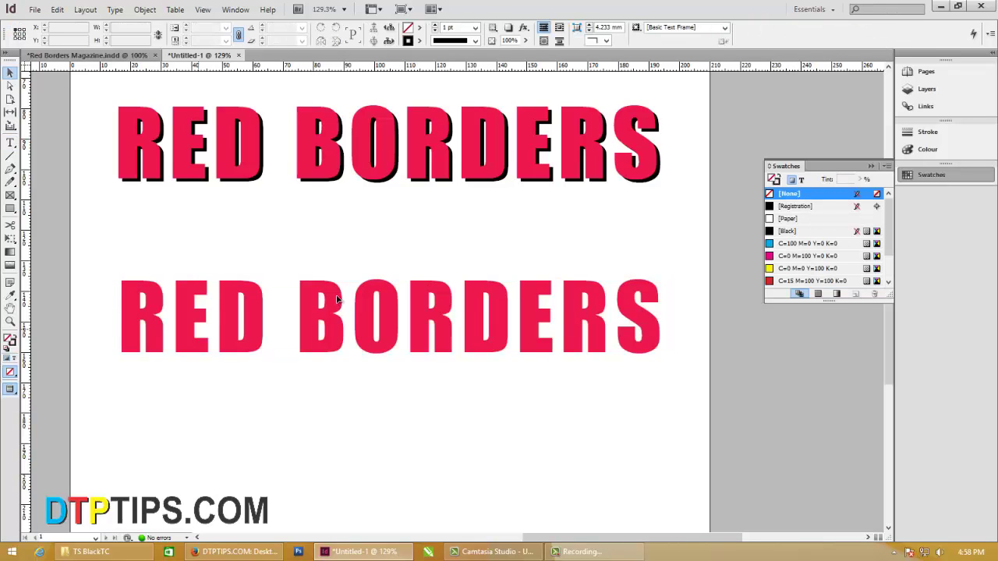
# Open the Drop Shadow effect settings for the lower RED BORDERS headline, keep the headline in view, and turn on the preview.
pyautogui.click(337, 296)
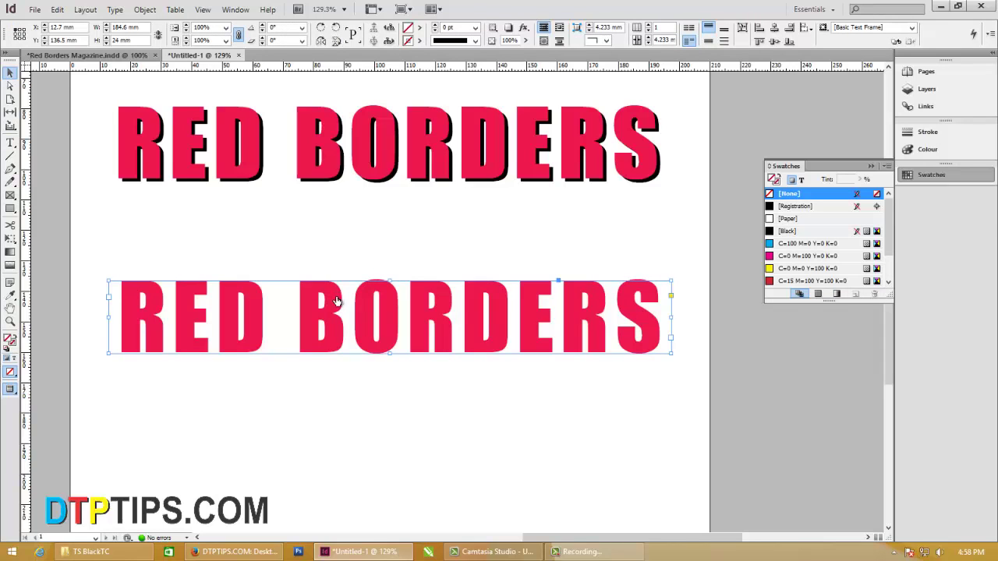
pyautogui.click(524, 27)
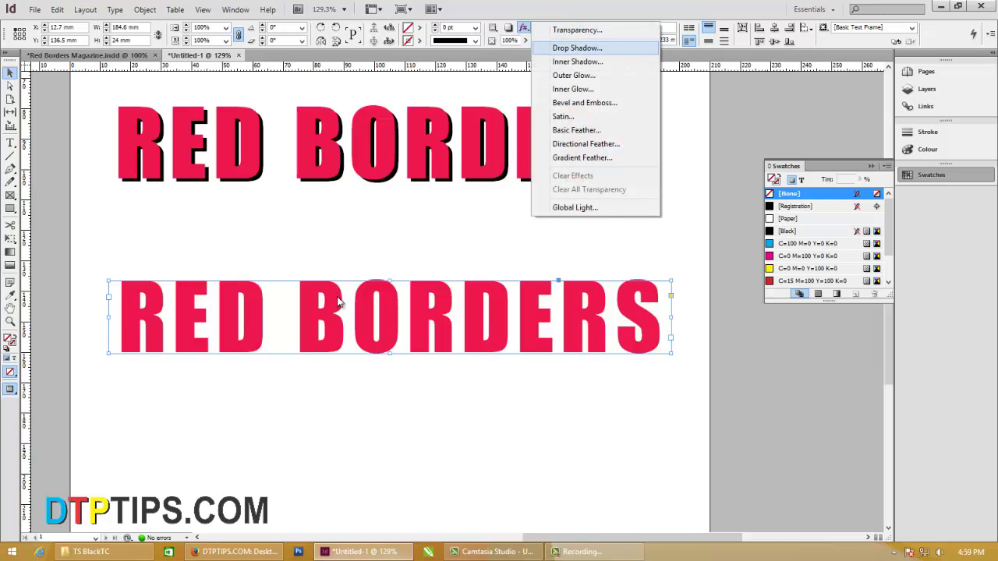
pyautogui.click(577, 47)
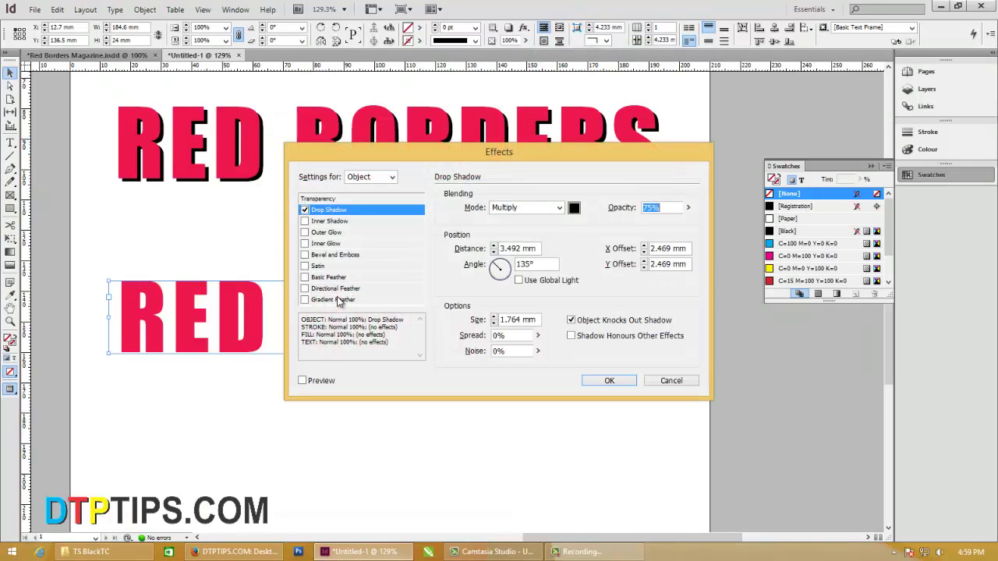
pyautogui.moveTo(499, 152); pyautogui.dragTo(609, 17)
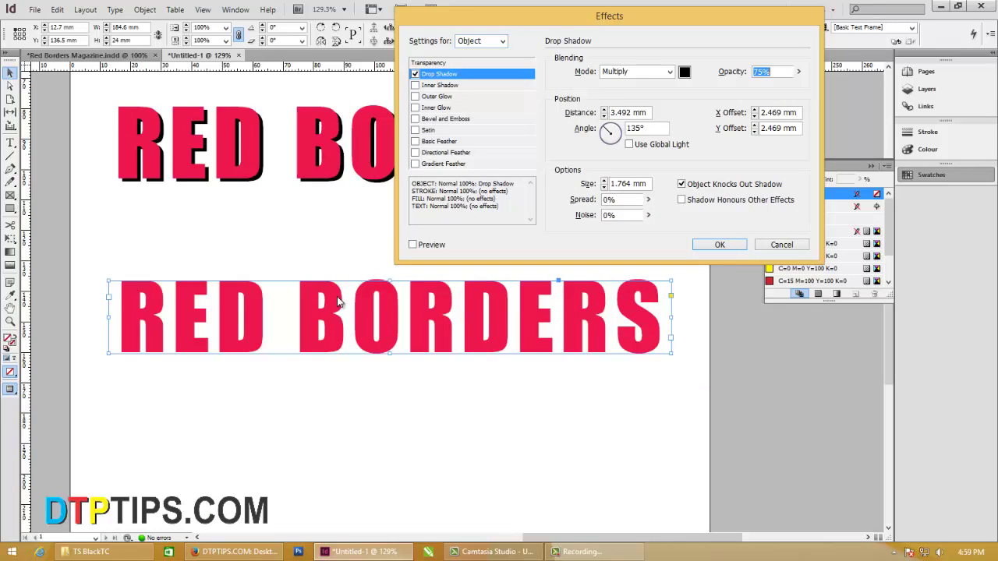
pyautogui.click(413, 245)
pyautogui.press('space')
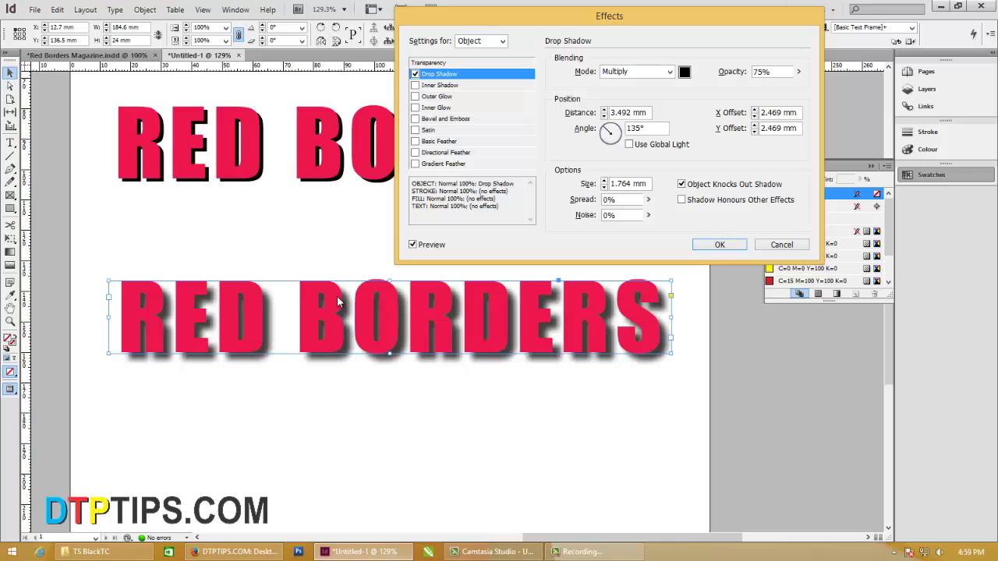
# Look through the parts of the headline the effect can target, from Object to Text, and return to Object.
pyautogui.hotkey('alt', 'Down')
pyautogui.press('Down')
pyautogui.press('Down')
pyautogui.press('Down')
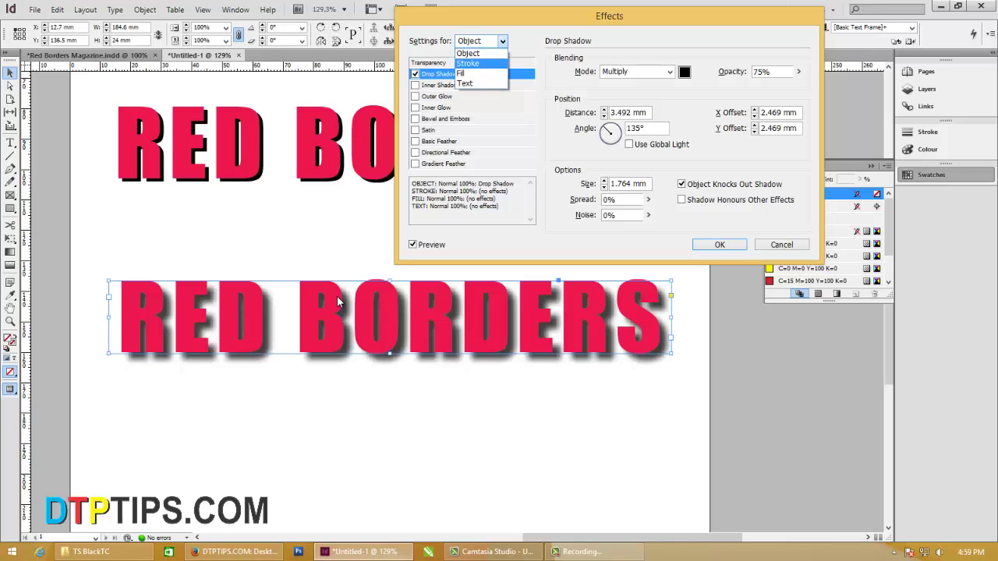
pyautogui.press('Up')
pyautogui.press('Up')
pyautogui.press('Up')
pyautogui.press('Down')
pyautogui.press('Down')
pyautogui.press('Down')
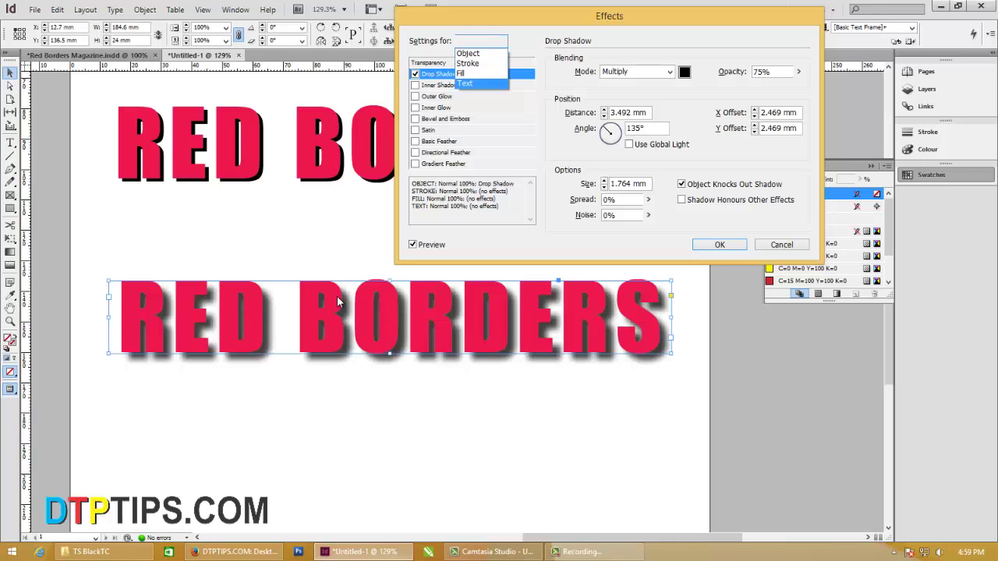
pyautogui.press('Return')
pyautogui.hotkey('alt', 'Down')
pyautogui.press('Up')
pyautogui.press('Up')
pyautogui.press('Up')
pyautogui.press('Return')
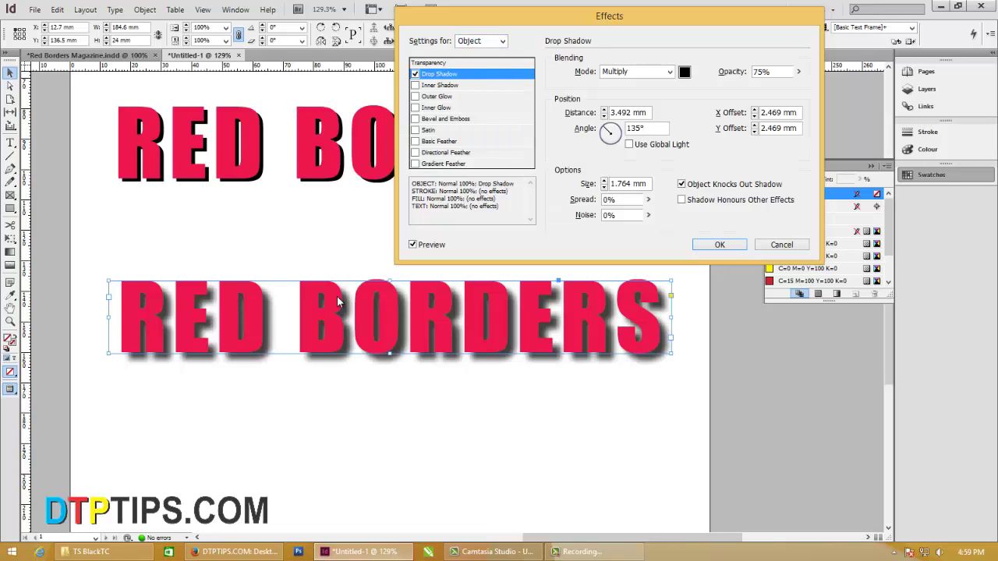
# Remove the drop shadow from the Object level and apply it to the Text level instead.
pyautogui.press('space')
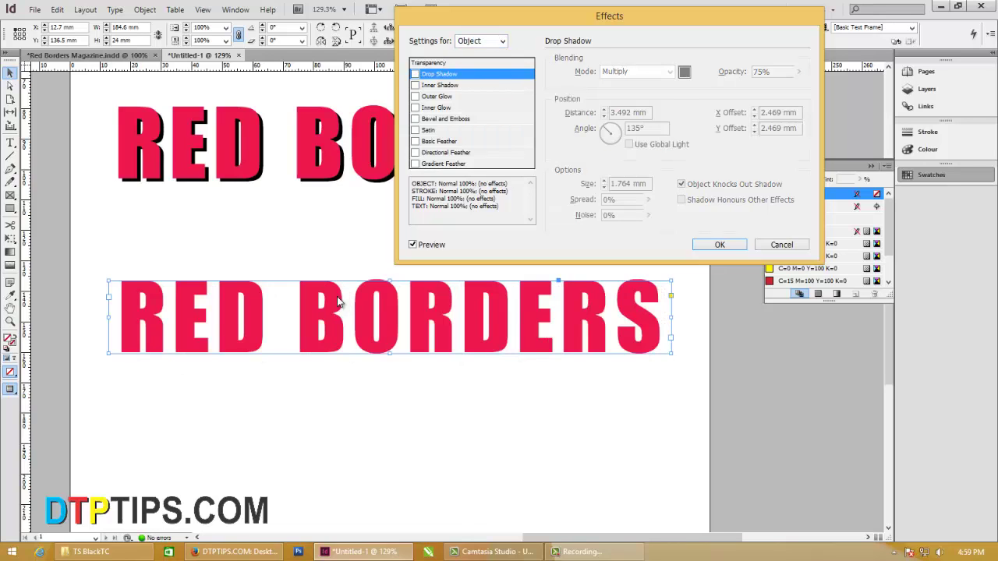
pyautogui.hotkey('alt', 'Down')
pyautogui.press('Down')
pyautogui.press('Down')
pyautogui.press('Down')
pyautogui.press('Return')
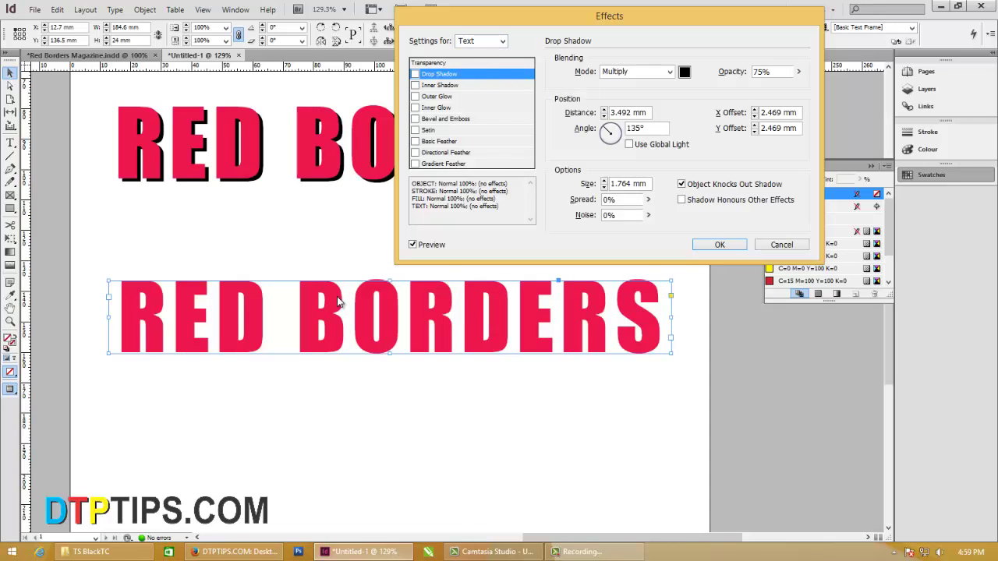
pyautogui.press('space')
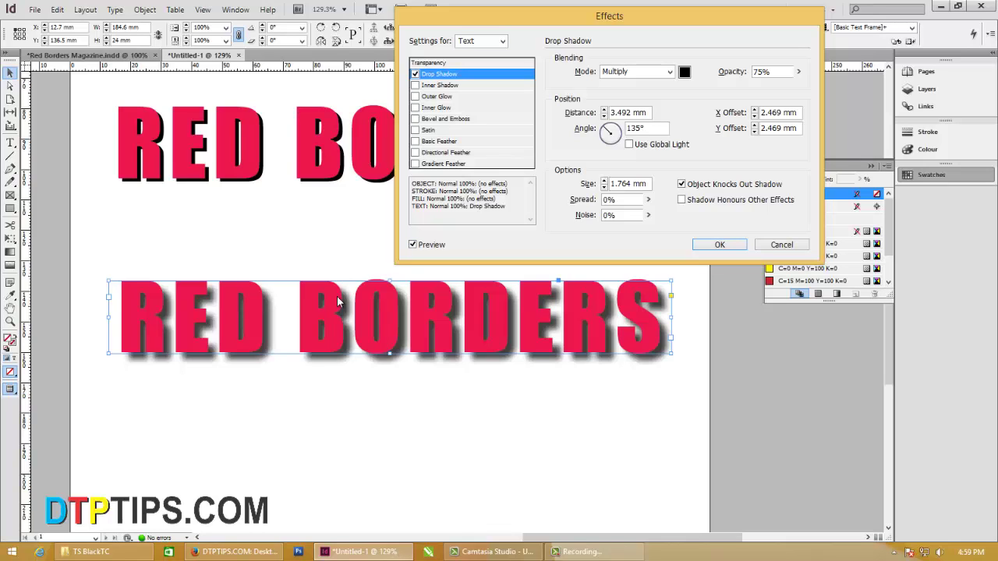
# Set the text shadow's spread to 100% and its distance to 1 mm.
pyautogui.click(647, 200)
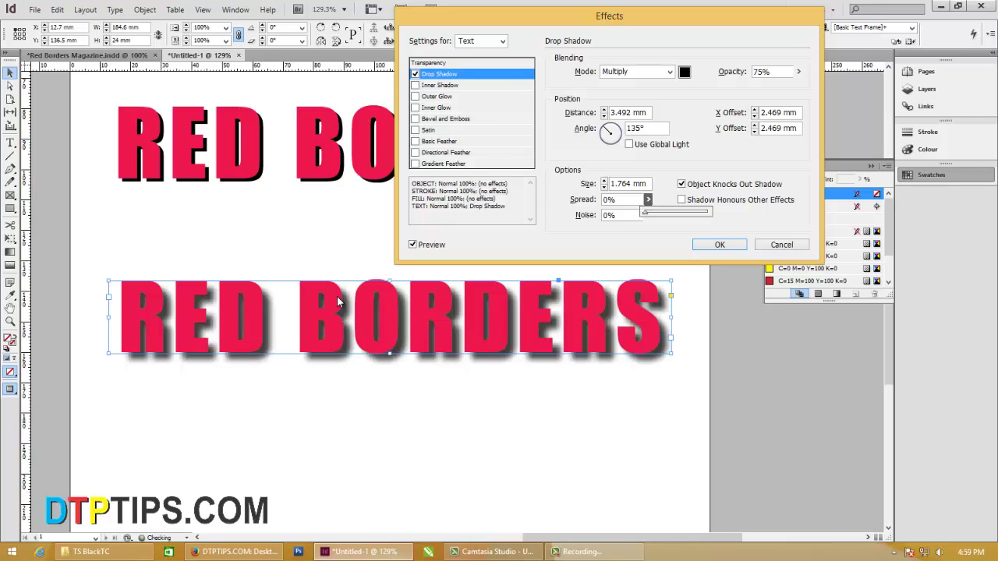
pyautogui.moveTo(645, 212); pyautogui.dragTo(708, 212)
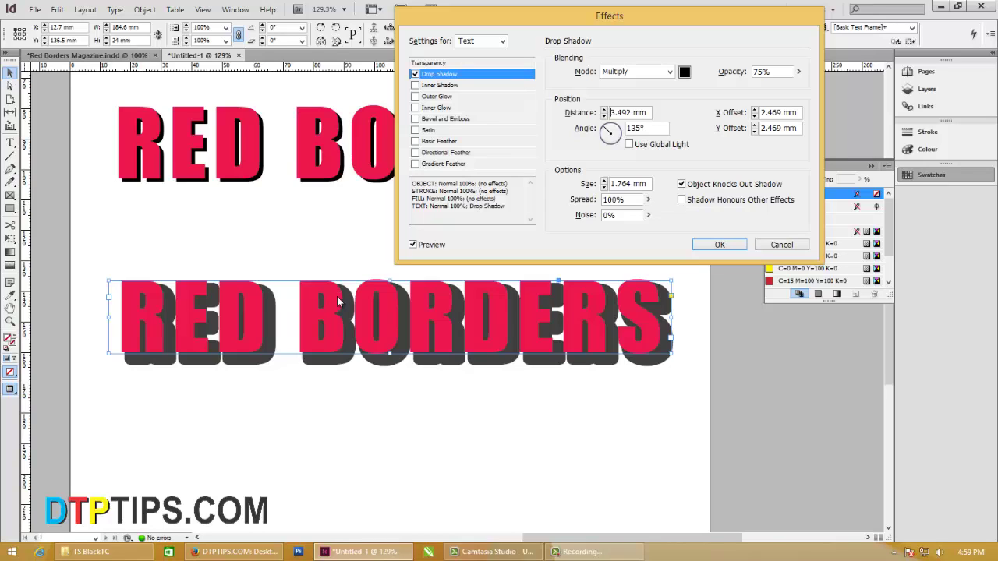
pyautogui.hotkey('ctrl', 'a')
pyautogui.write('1')
pyautogui.press('Tab')
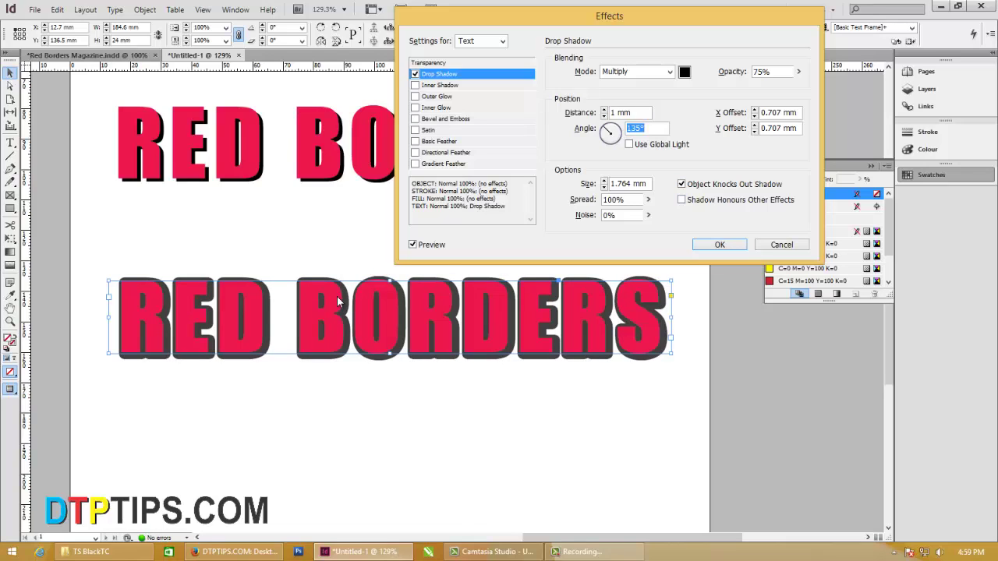
# Set the shadow's X and Y offsets to 0 mm and its size to 0 mm.
pyautogui.press('Tab')
pyautogui.write('0')
pyautogui.press('Tab')
pyautogui.write('0')
pyautogui.press('Tab')
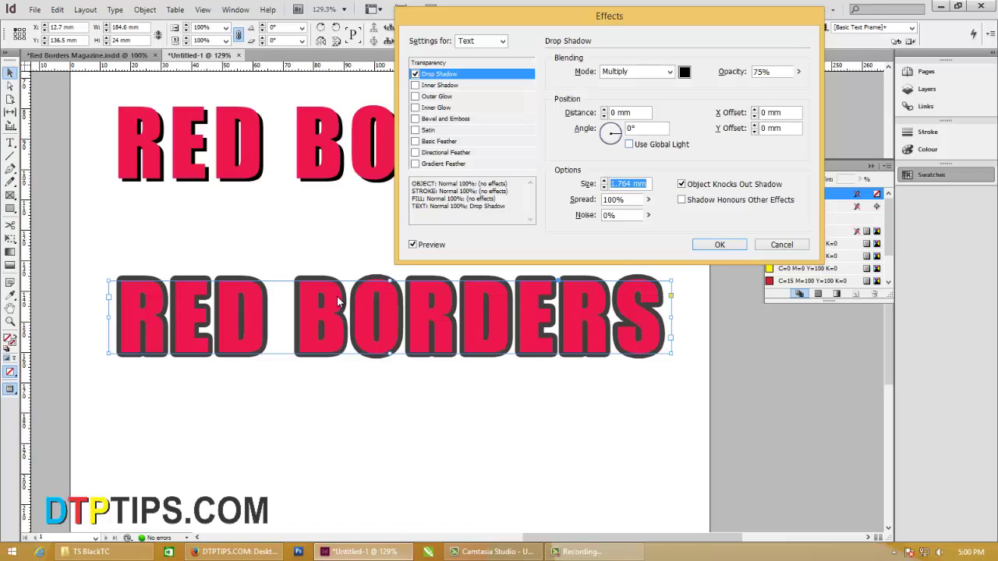
pyautogui.press('Tab')
pyautogui.press('Tab')
pyautogui.write('0')
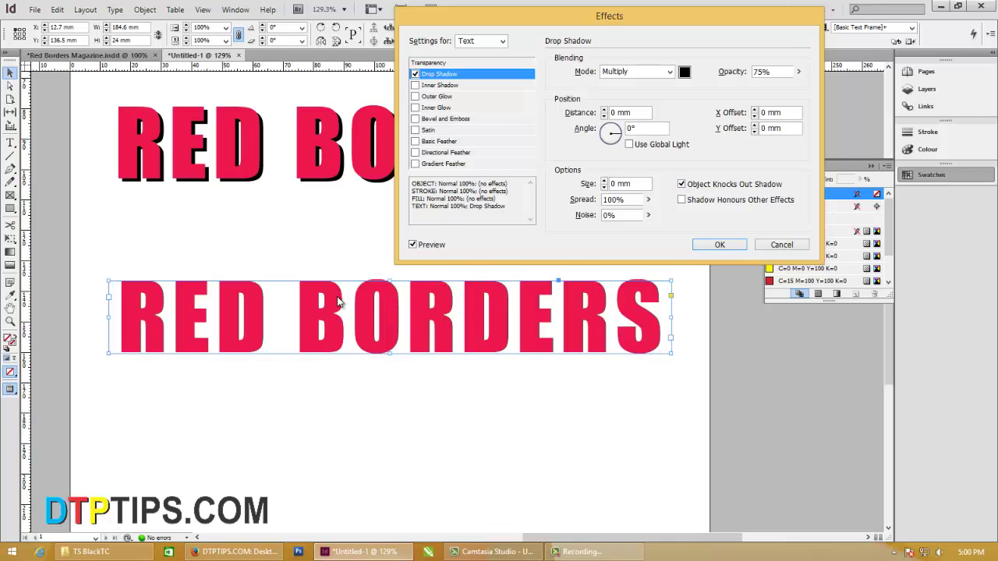
# Set the shadow's X offset and Y offset to 1 mm each.
pyautogui.press('Up')
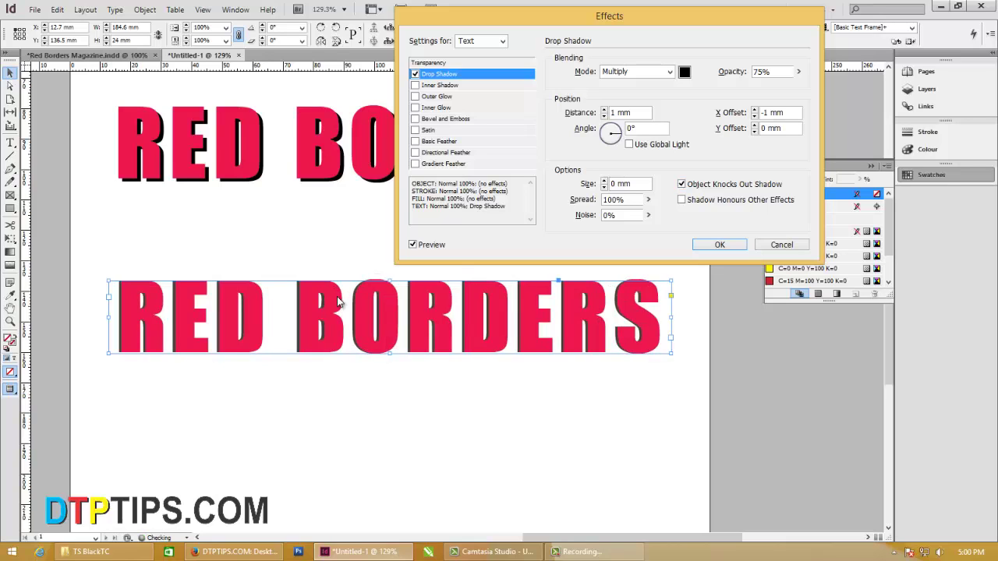
pyautogui.press('Down')
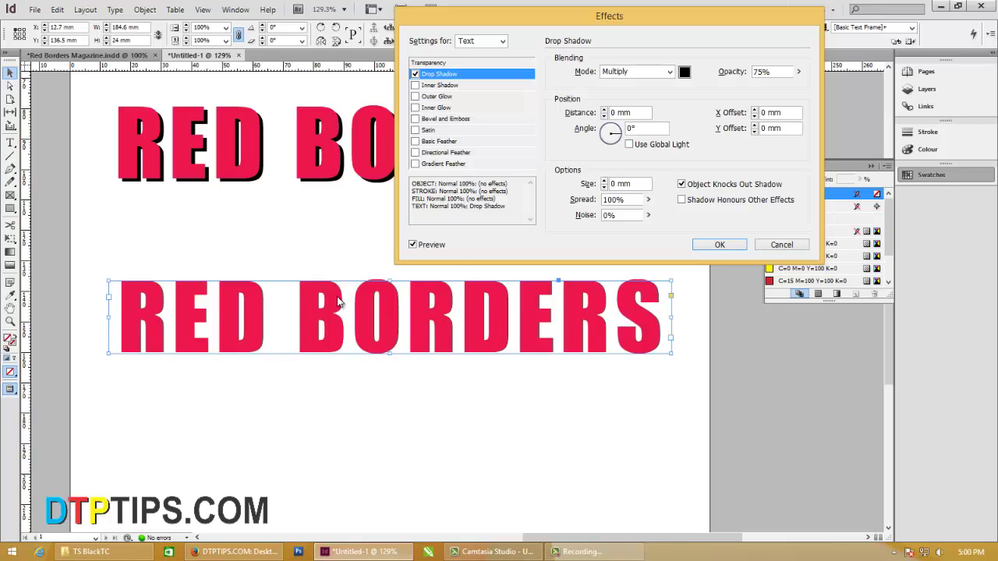
pyautogui.press('Up')
pyautogui.press('Tab')
pyautogui.press('Up')
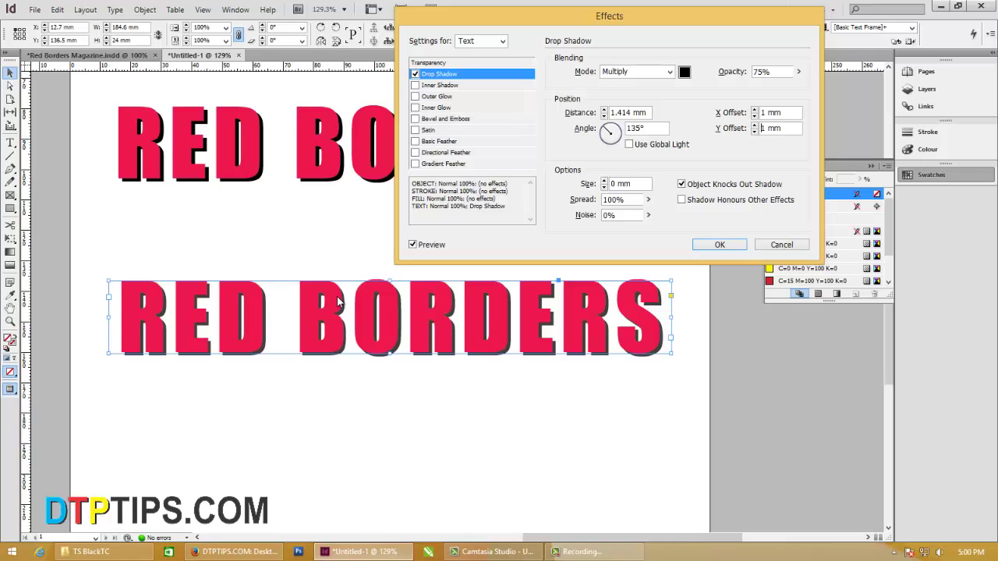
# Set the shadow's opacity to 100% and its blending mode to Normal.
pyautogui.click(799, 72)
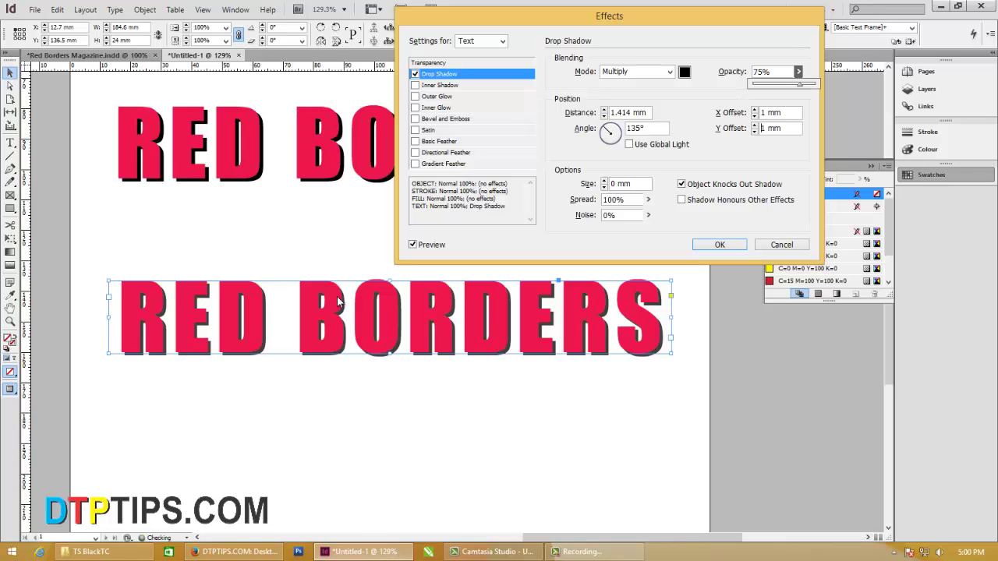
pyautogui.moveTo(800, 84); pyautogui.dragTo(817, 84)
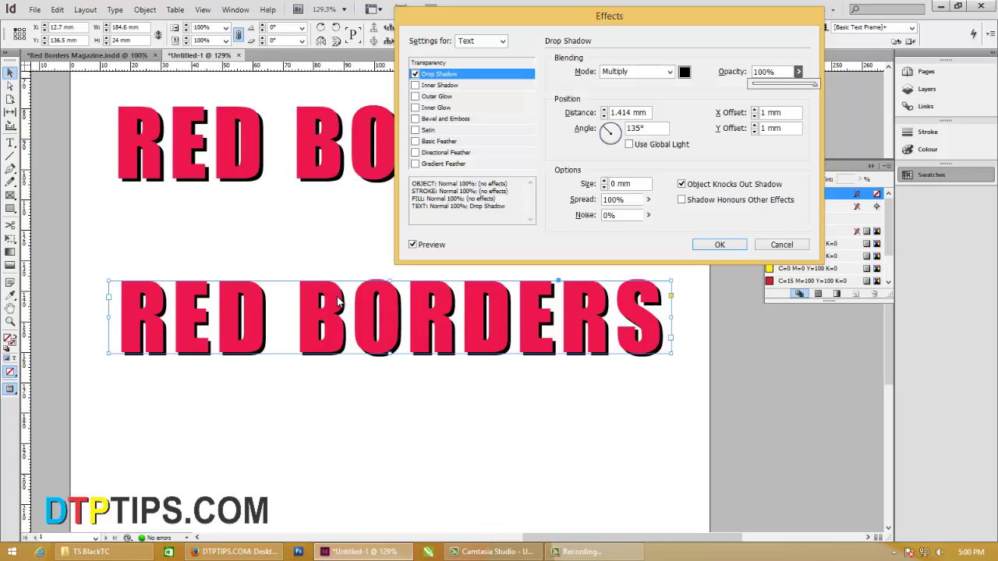
pyautogui.click(669, 71)
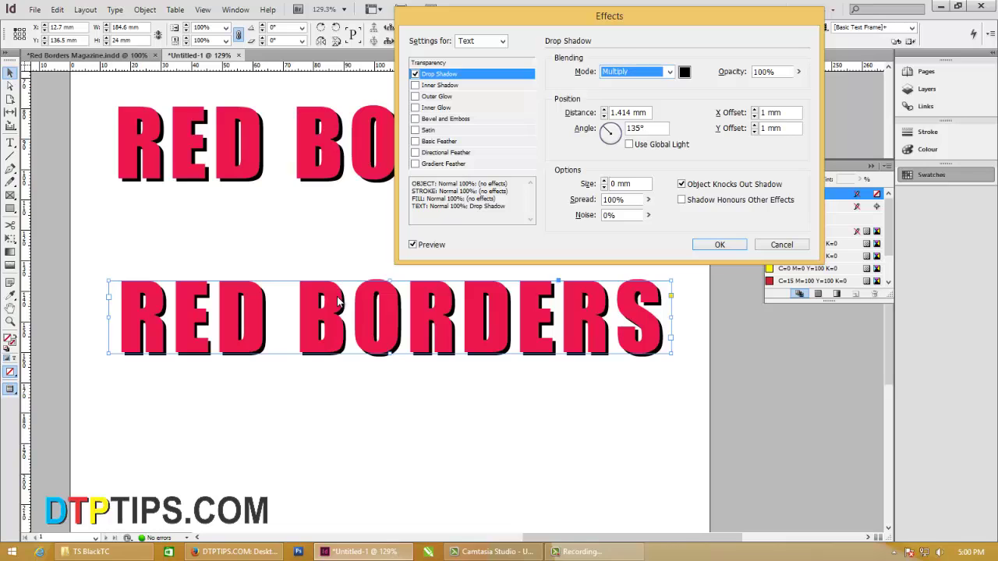
pyautogui.click(669, 72)
pyautogui.press('Return')
# Colour the shadow with the green swatch C=75 M=5 Y=100 K=0, apply the effect, and deselect the headline.
pyautogui.click(684, 71)
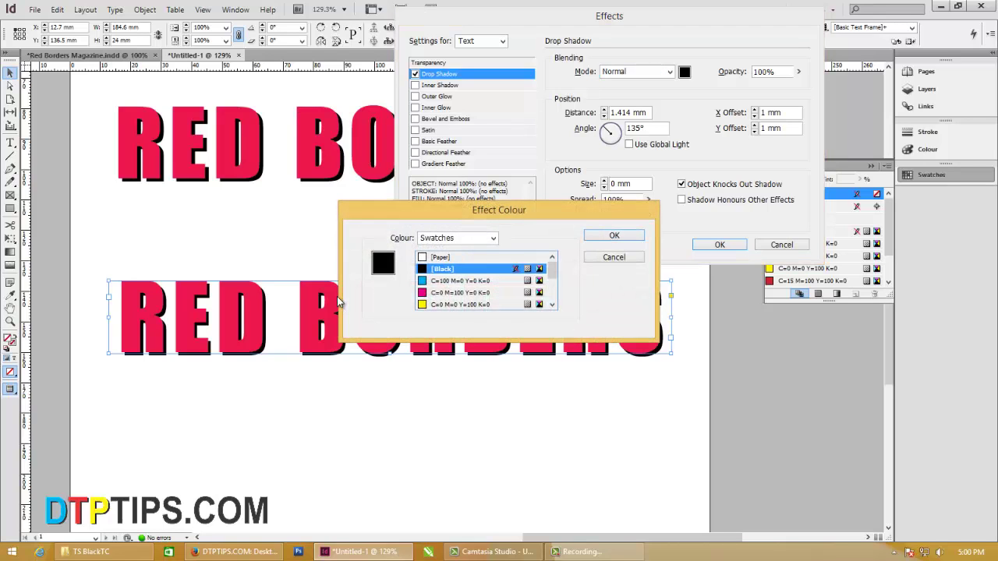
pyautogui.click(465, 305)
pyautogui.press('Up')
pyautogui.press('Up')
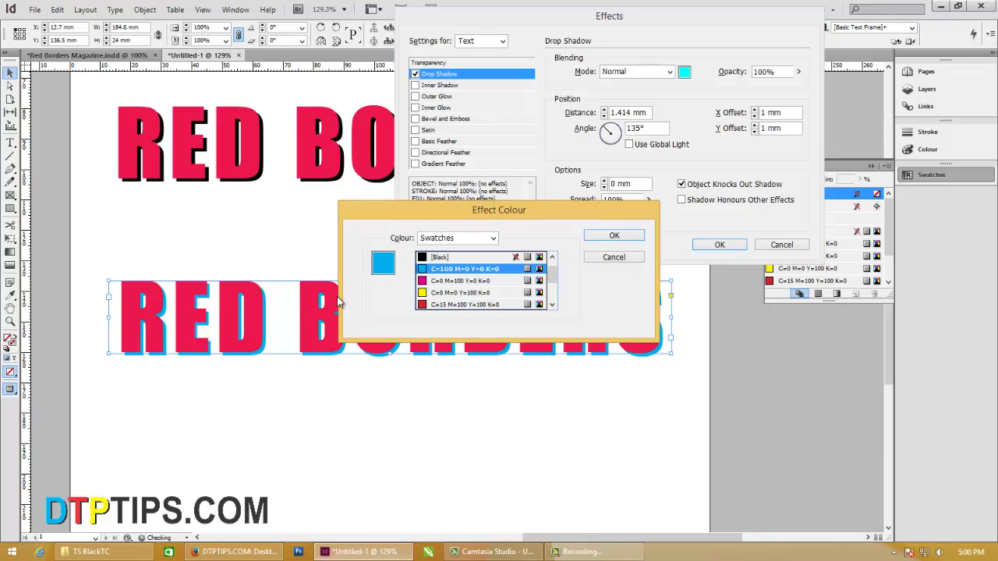
pyautogui.press('Down')
pyautogui.press('Down')
pyautogui.press('Down')
pyautogui.press('Down')
pyautogui.press('Down')
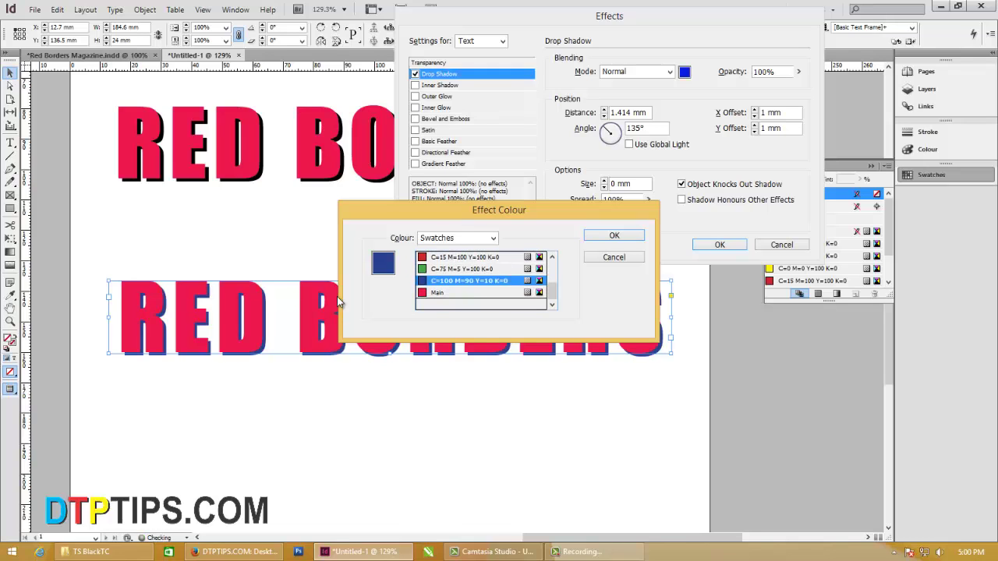
pyautogui.press('Up')
pyautogui.press('Return')
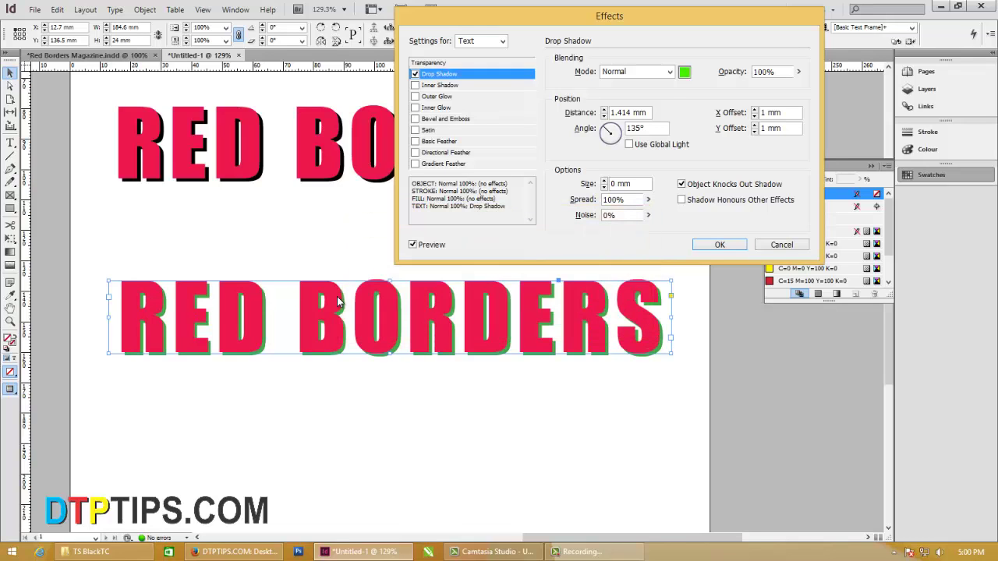
pyautogui.press('Return')
pyautogui.hotkey('ctrl', 'shift', 'a')
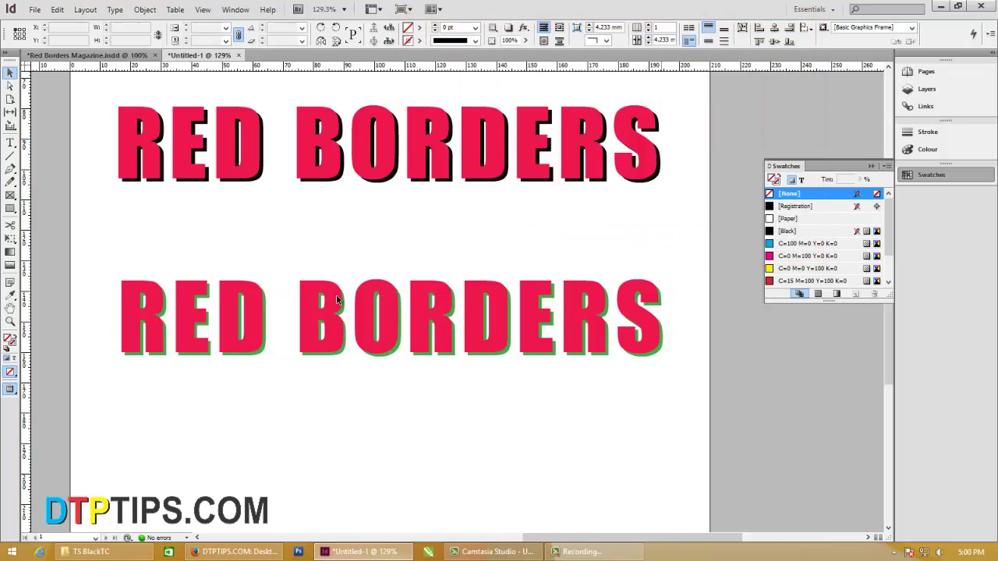
# Move the green-shadowed headline closer beneath the top one, to X 15.5 mm and Y 123 mm, and deselect it.
pyautogui.moveTo(337, 300); pyautogui.dragTo(337, 420)
pyautogui.moveTo(328, 460); pyautogui.dragTo(337, 299)
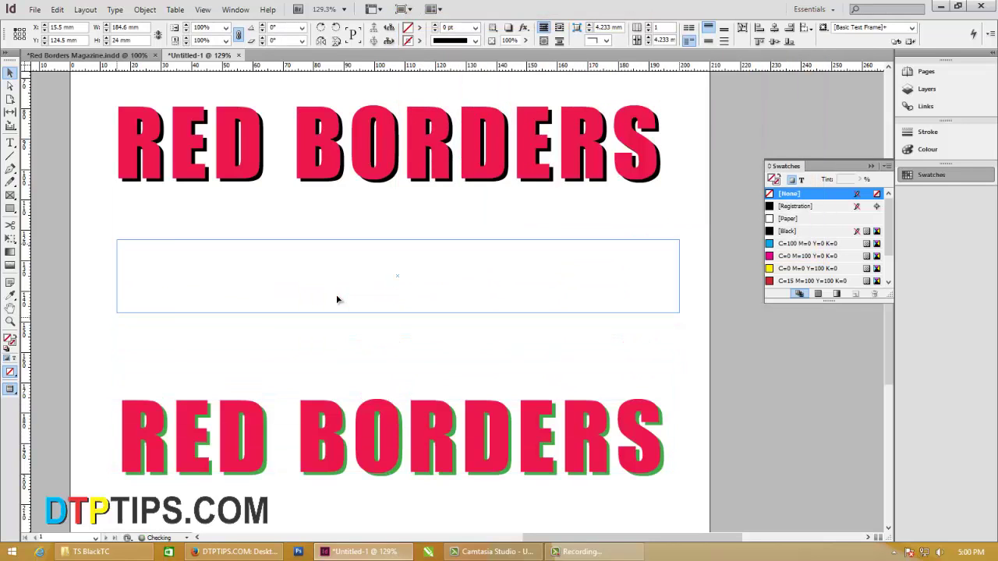
pyautogui.hotkey('ctrl', 'shift', 'a')
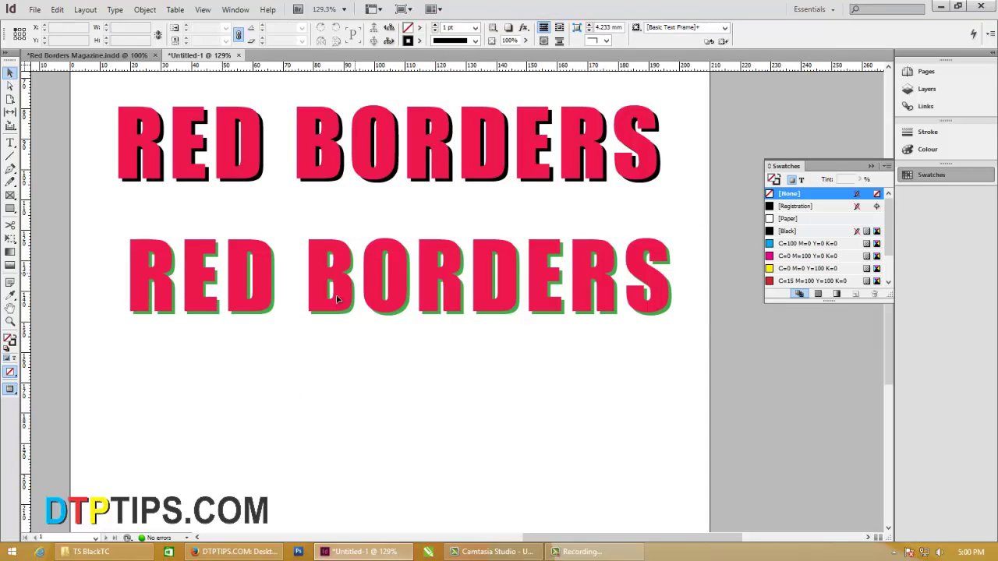
# Replace the green-shadowed headline's text with "You are my friend" and leave text editing.
pyautogui.press('t')
pyautogui.tripleClick(337, 298)
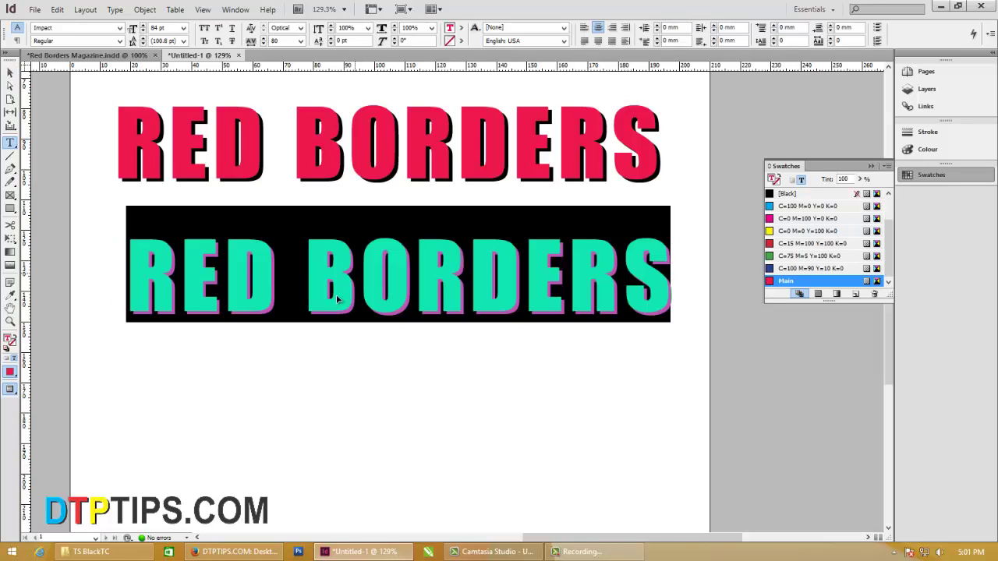
pyautogui.write('YOu')
pyautogui.press('BackSpace')
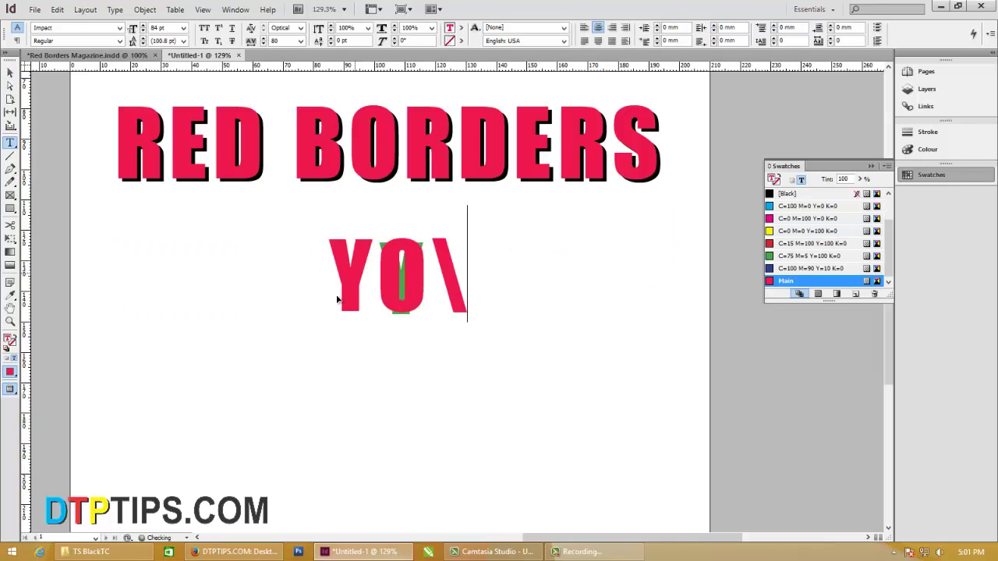
pyautogui.press('BackSpace')
pyautogui.write('ou a')
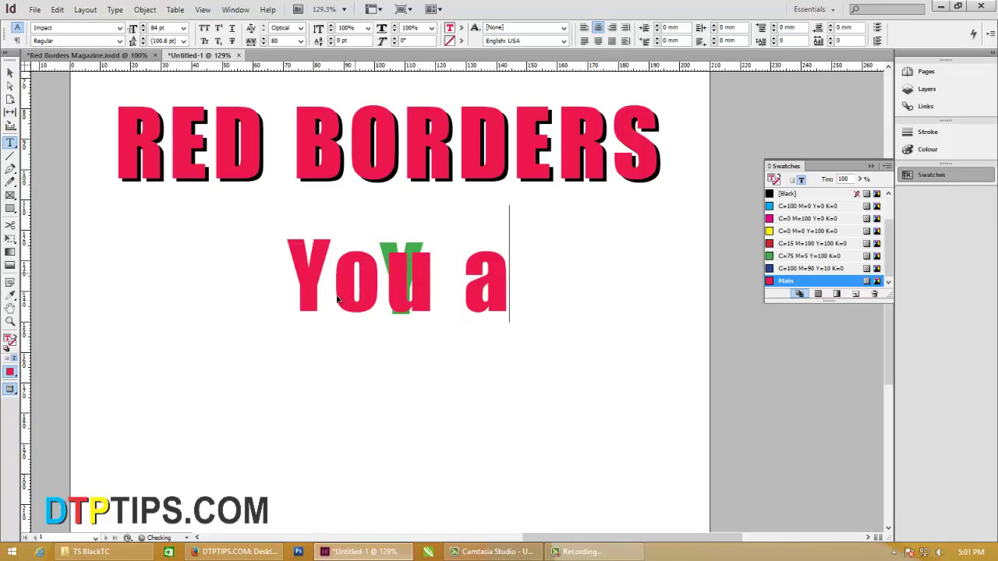
pyautogui.write('re my ff')
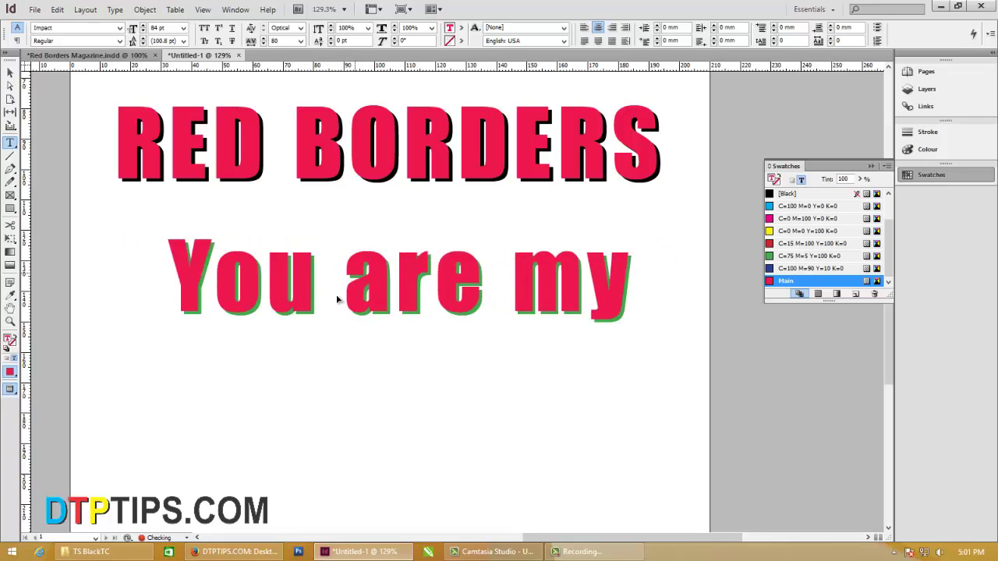
pyautogui.press('BackSpace')
pyautogui.press('BackSpace')
pyautogui.write('friend')
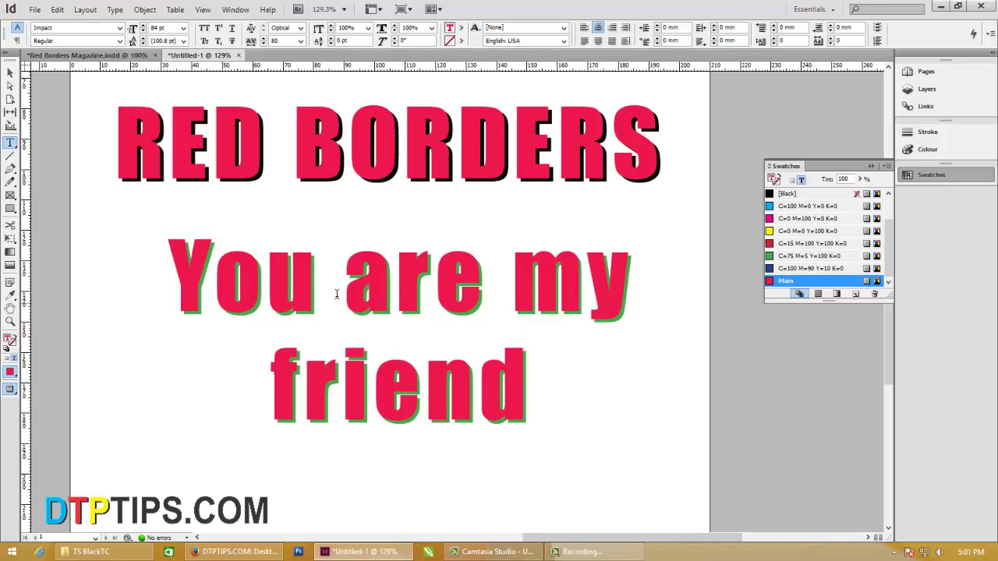
pyautogui.press('Escape')
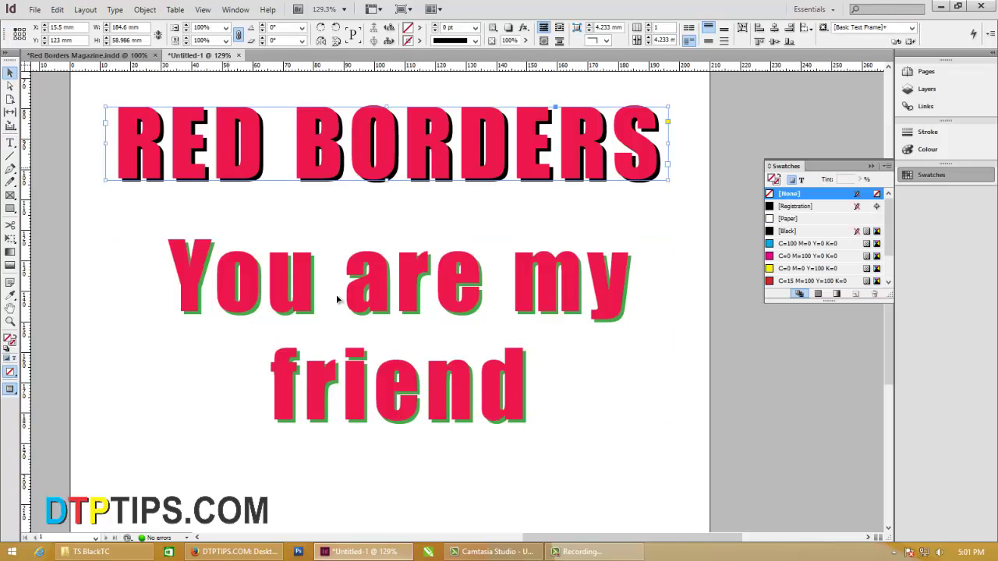
# Undo the trial move of the black-shadowed RED BORDERS headline, deselect it, and review the hard shadow effects on the page.
pyautogui.moveTo(228, 168); pyautogui.dragTo(230, 139)
pyautogui.hotkey('ctrl', 'z')
pyautogui.hotkey('ctrl', 'shift', 'a')
pyautogui.scroll(-1, 337, 300)
pyautogui.scroll(2, 336, 300)
pyautogui.scroll(-1, 337, 300)
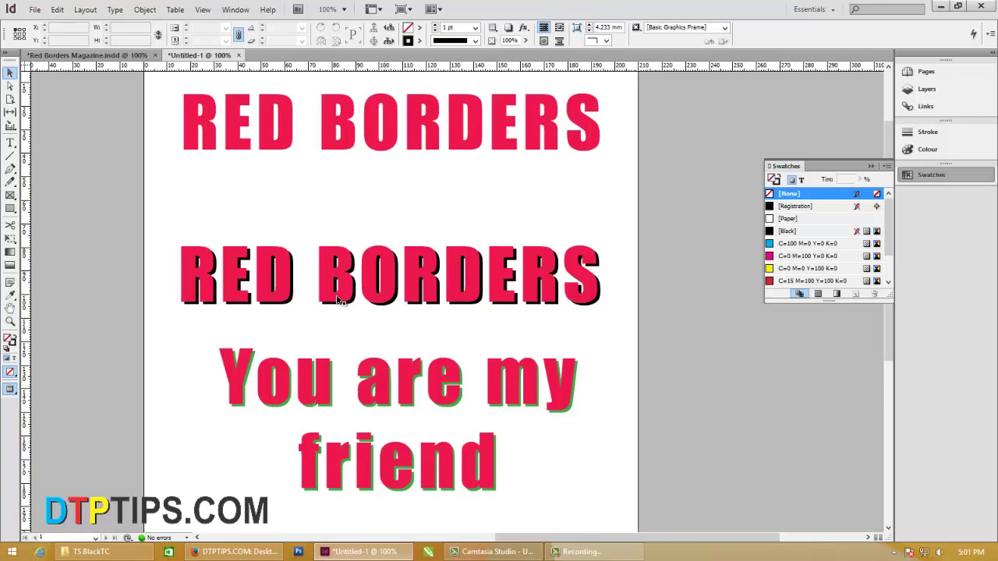
pyautogui.scroll(-3, 338, 300)
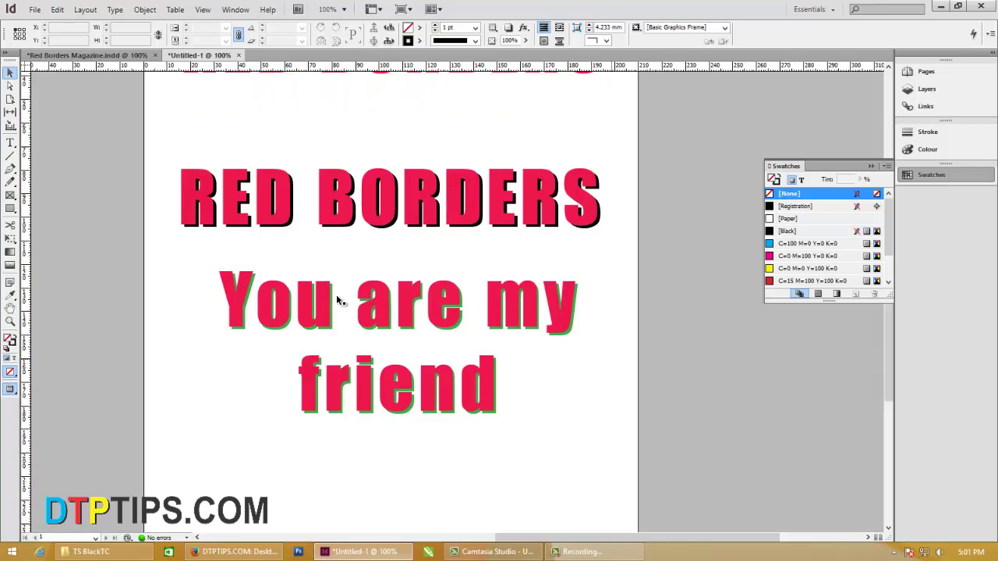
pyautogui.scroll(-2, 338, 300)
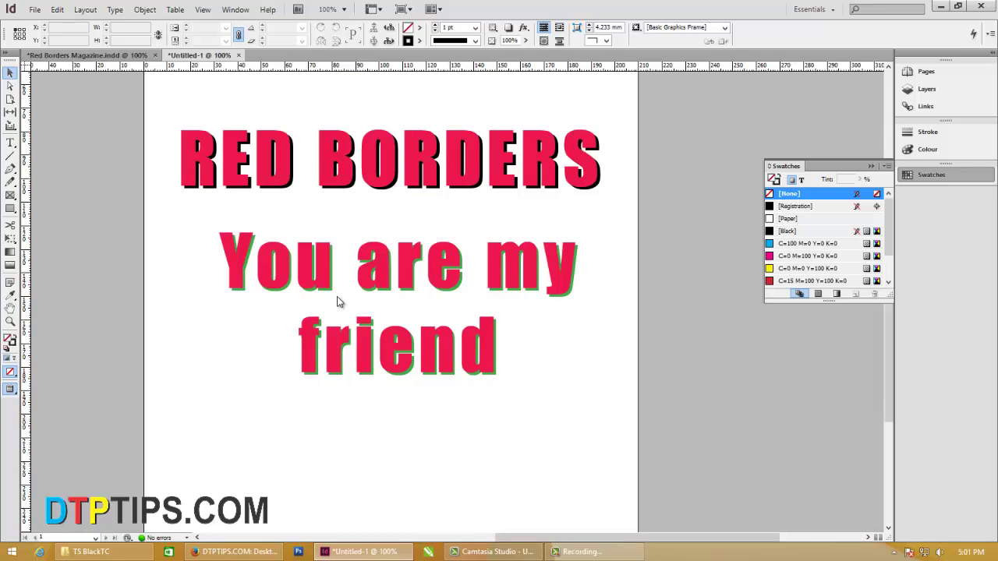
# Switch to Firefox, open the Introduction Desktop Publishing Tips video from the DTPTIPS.COM channel in a new tab, and pause it.
pyautogui.press('super+4')
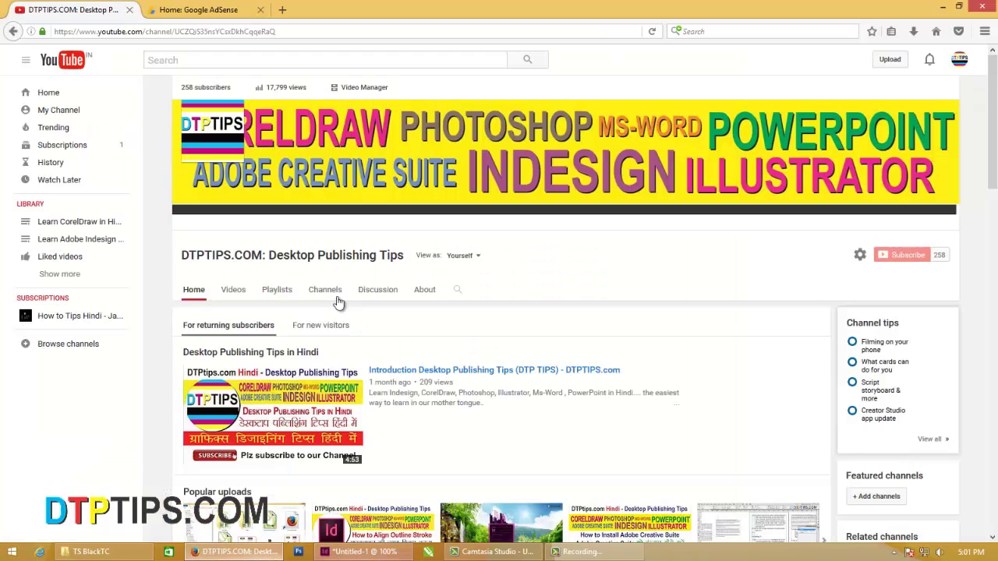
pyautogui.scroll(-3, 337, 303)
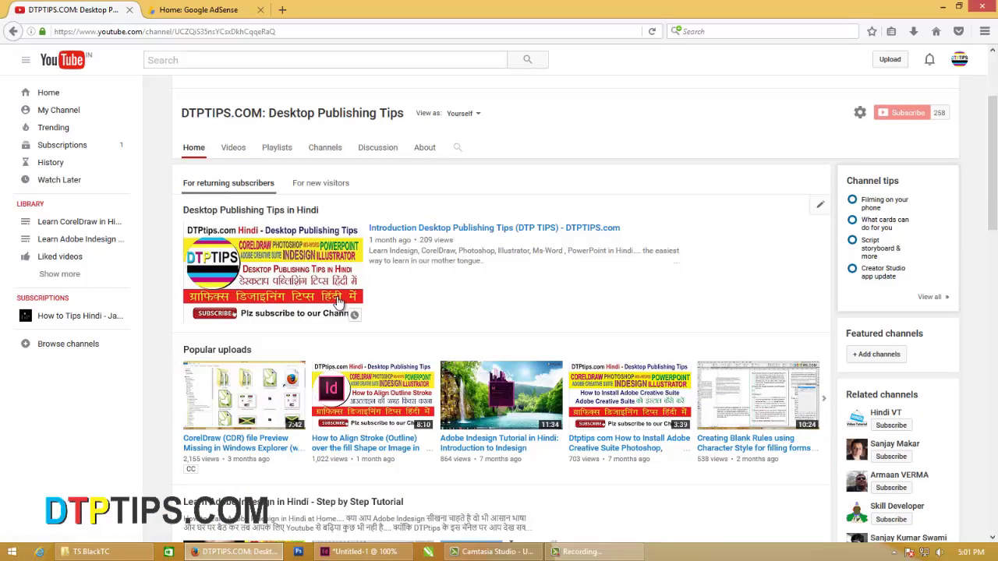
pyautogui.rightClick(337, 302)
pyautogui.press('Down')
pyautogui.press('Return')
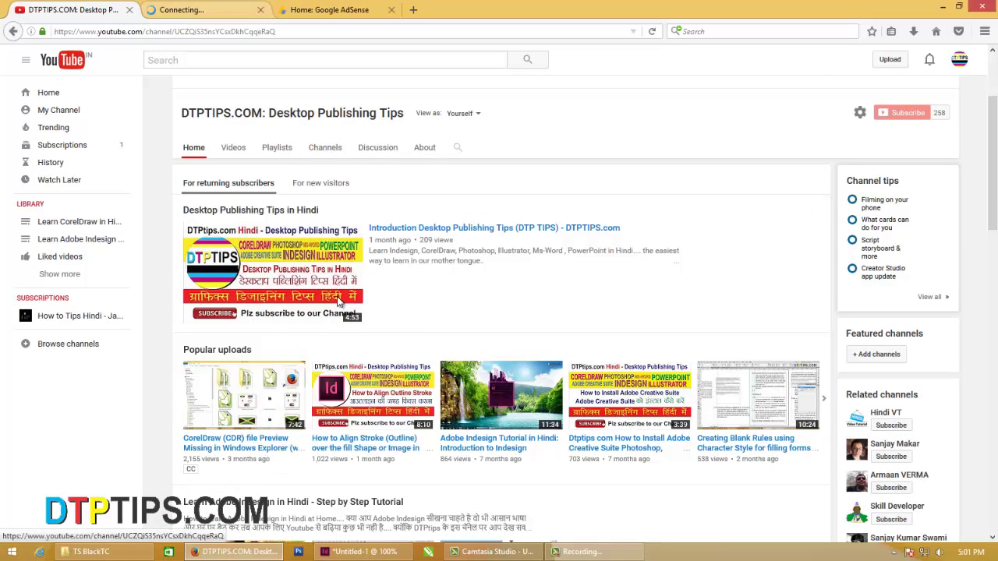
pyautogui.hotkey('ctrl', 'Tab')
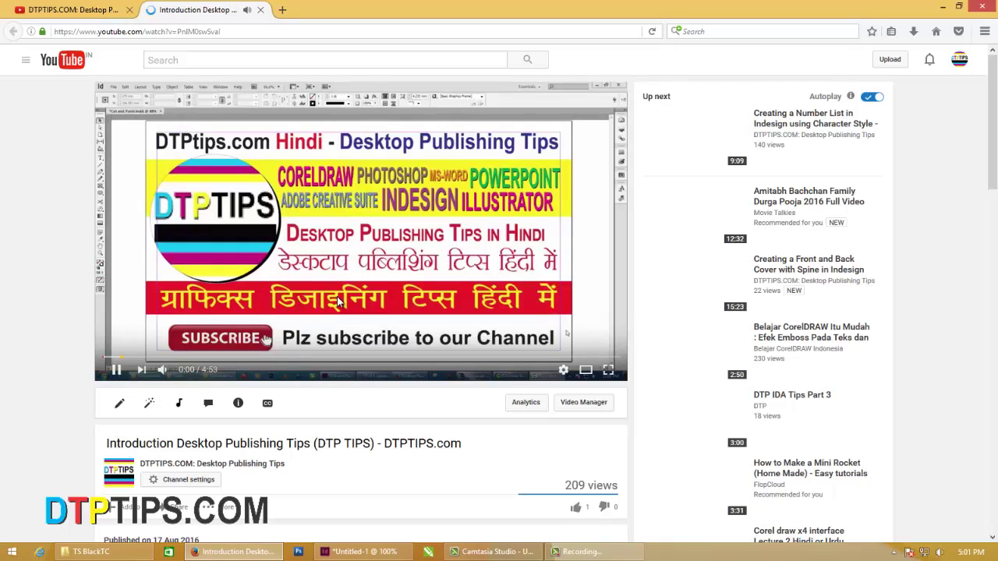
pyautogui.click(337, 300)
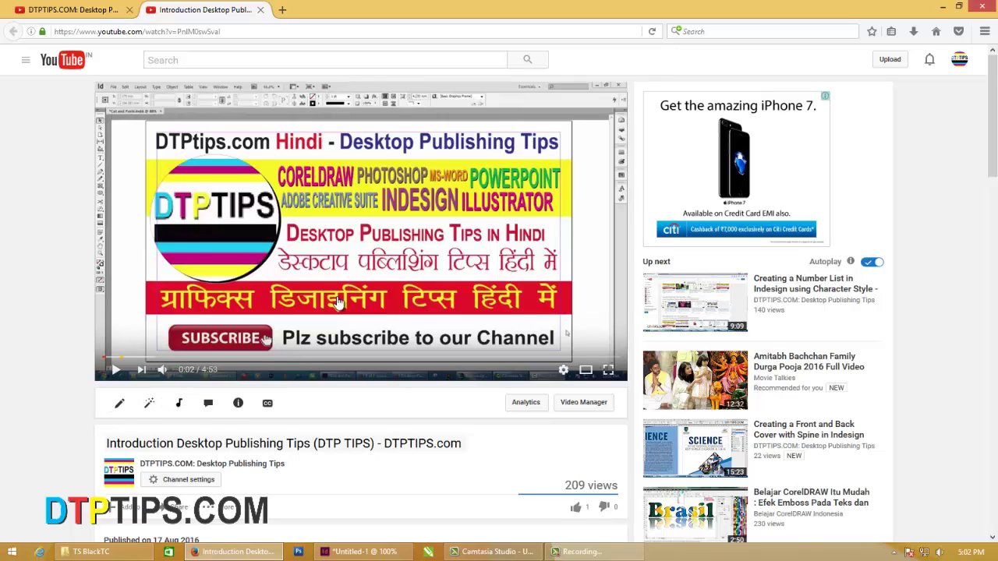
# Return to the DTPTIPS.COM channel page and look through its InDesign, CorelDraw and uploads video sections.
pyautogui.moveTo(212, 465)
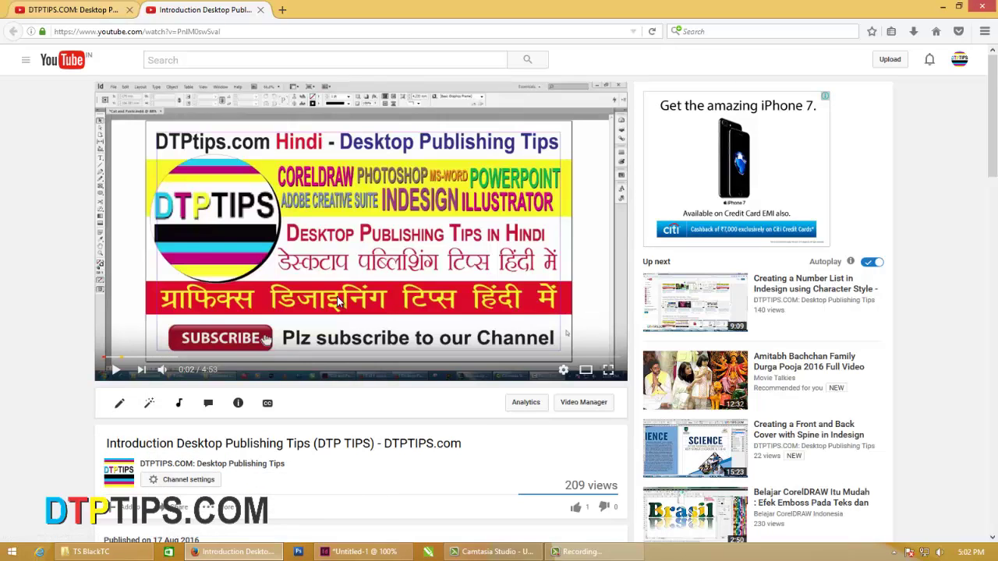
pyautogui.hotkey('ctrl', 'shift', 'Tab')
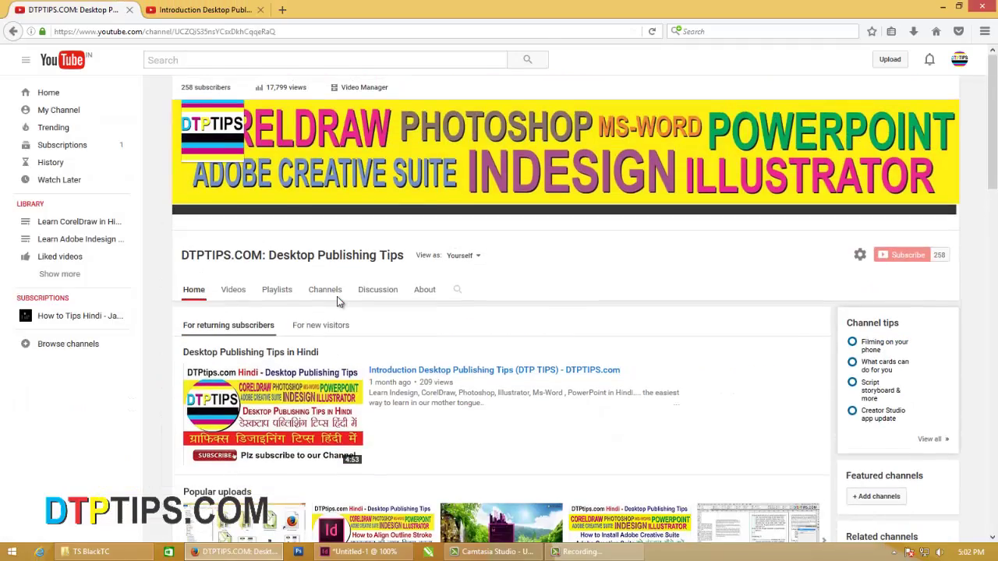
pyautogui.scroll(-4, 337, 296)
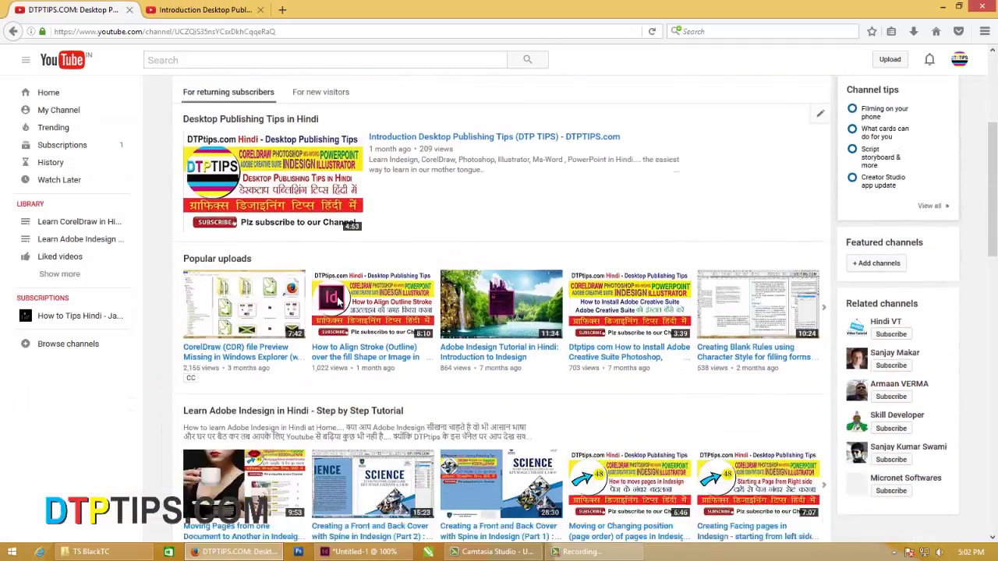
pyautogui.scroll(-4, 337, 303)
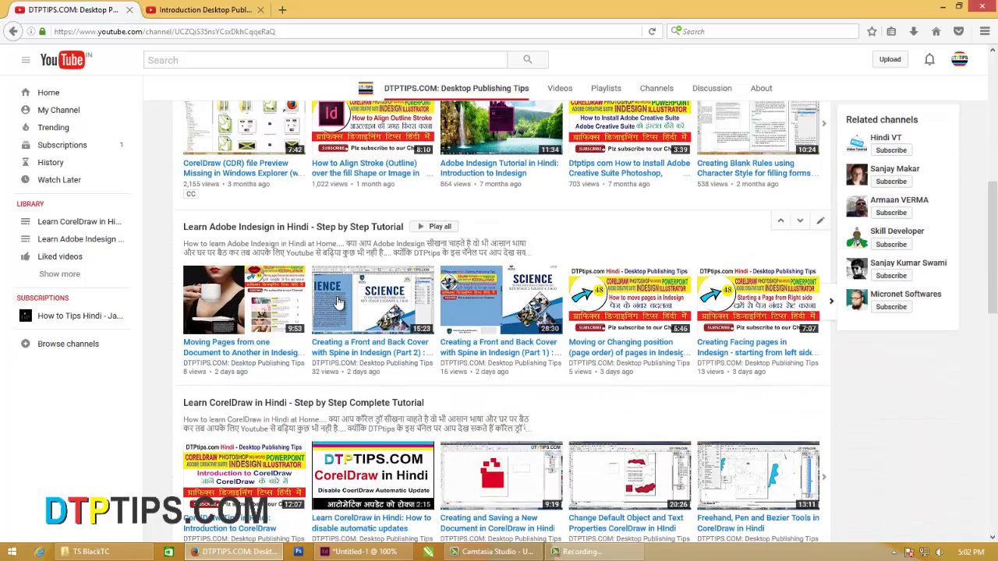
pyautogui.scroll(-4, 338, 303)
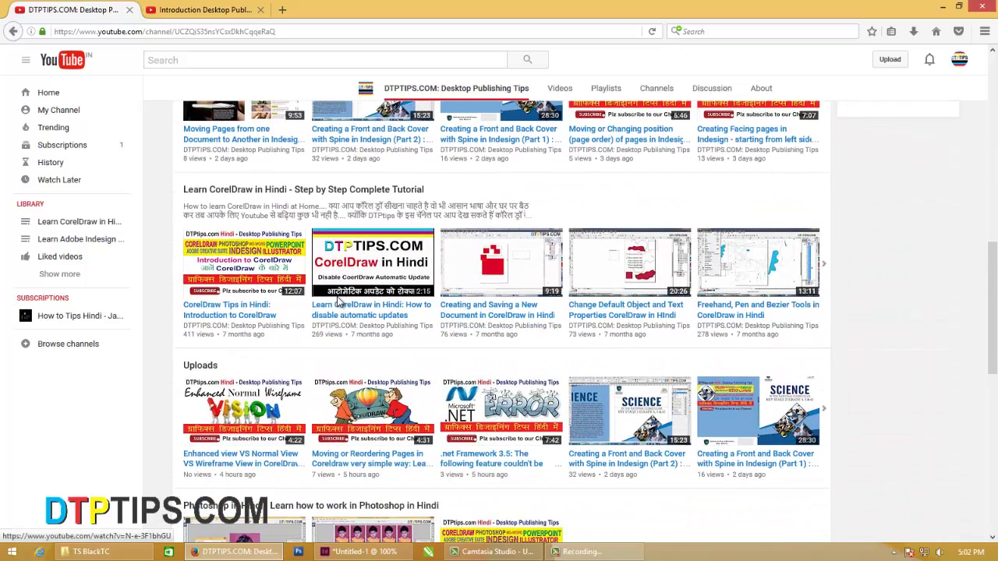